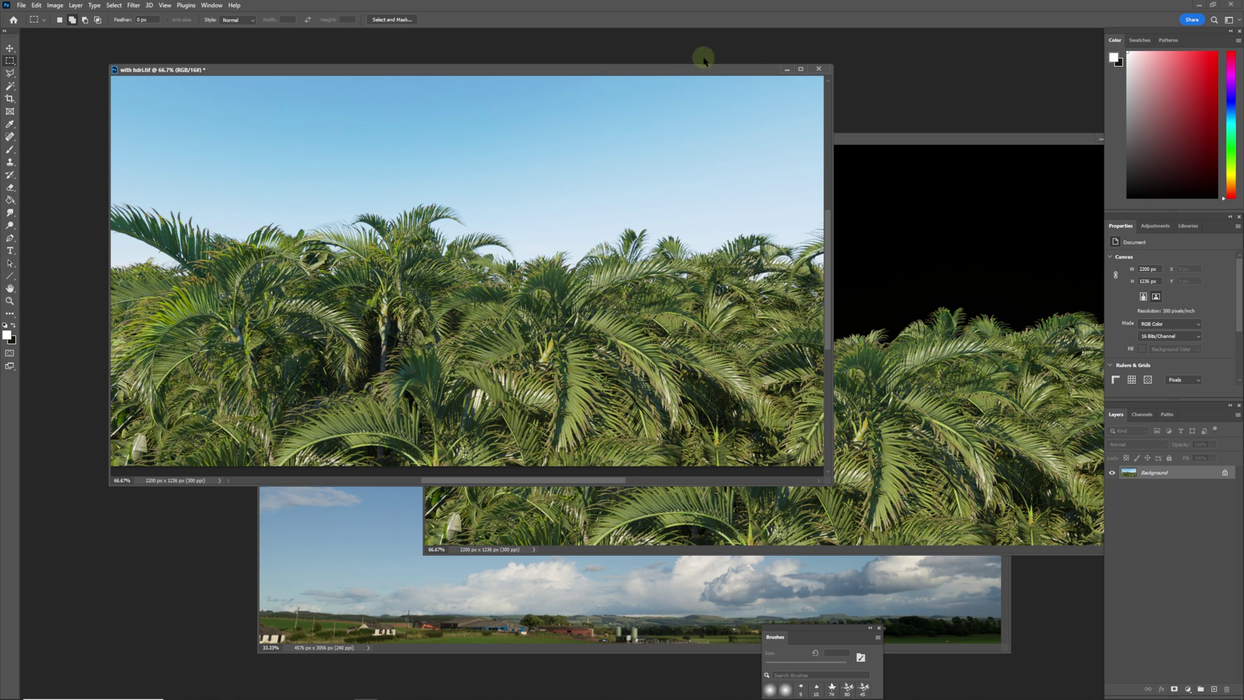
# Reposition the with hdri.tif palm render window on screen.
pyautogui.moveTo(586, 72); pyautogui.dragTo(668, 96)
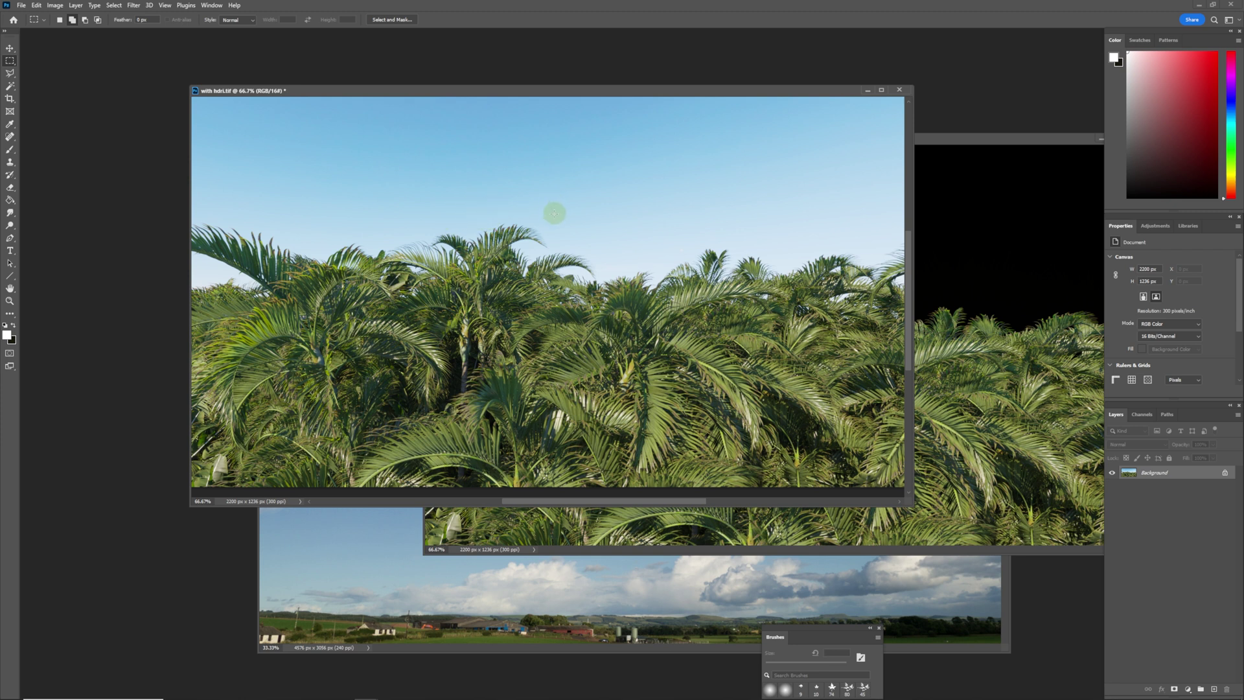
pyautogui.moveTo(611, 90); pyautogui.dragTo(572, 96)
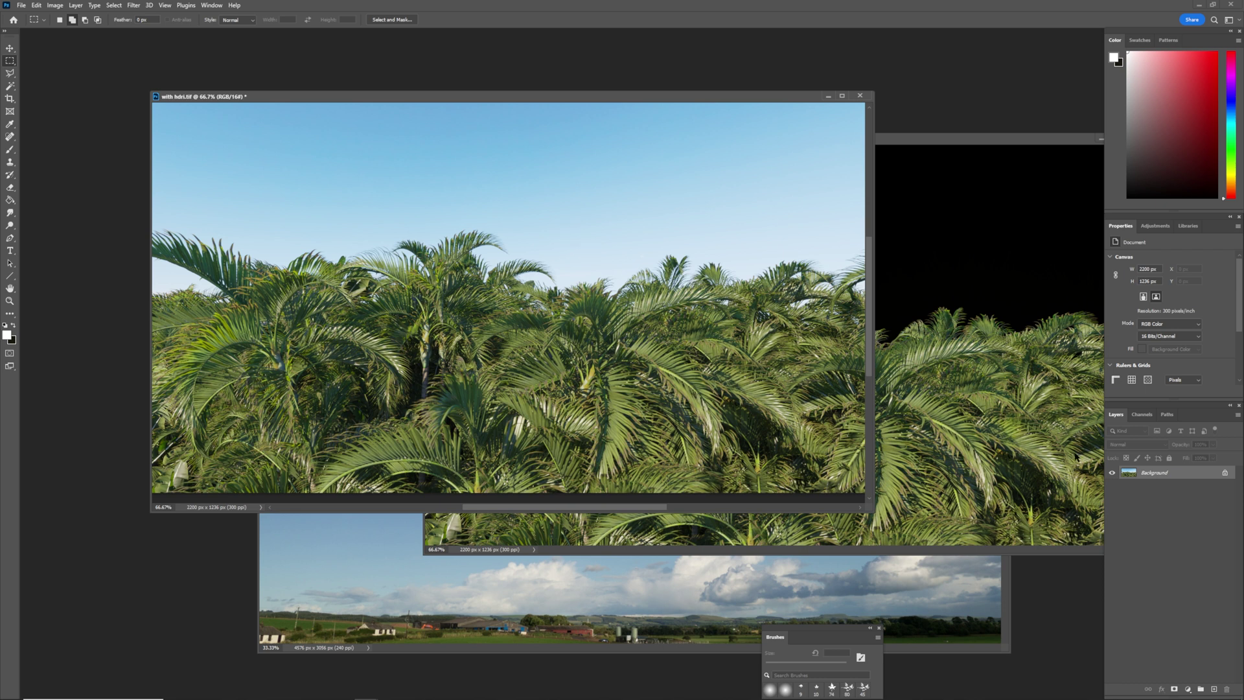
# Convert the Background to Layer 0 and give it a layer mask from the Alpha 1 channel.
pyautogui.doubleClick(1176, 478)
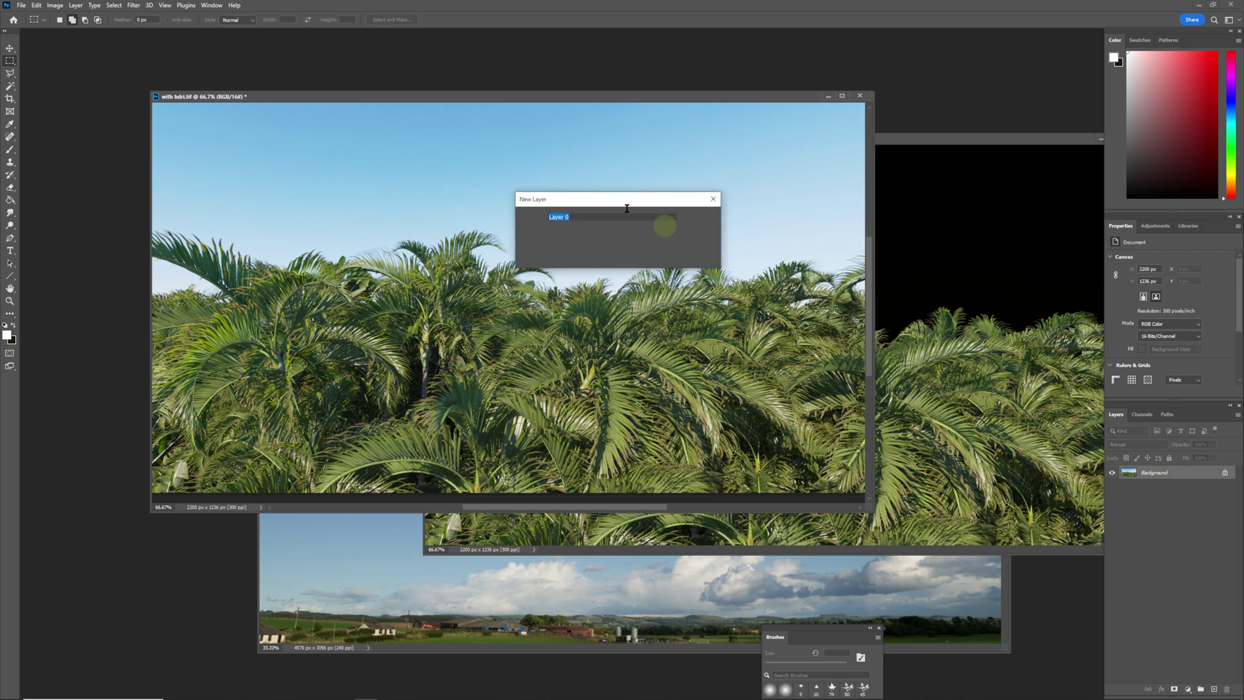
pyautogui.click(700, 219)
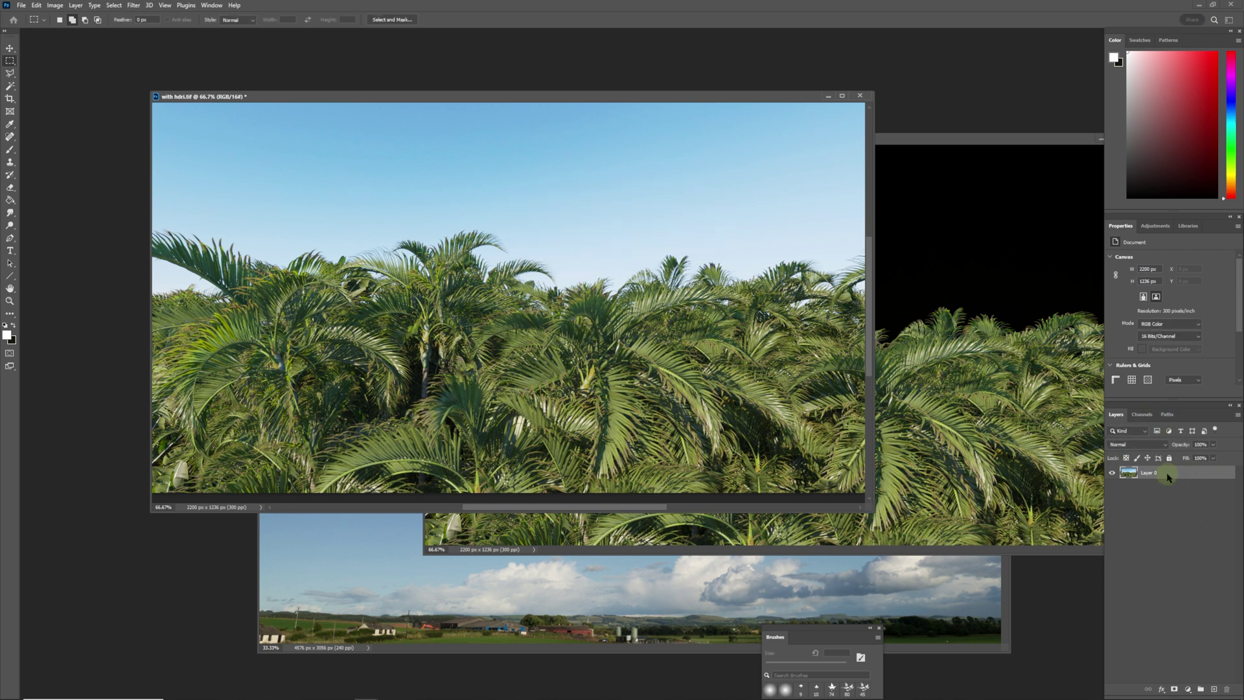
pyautogui.click(1143, 417)
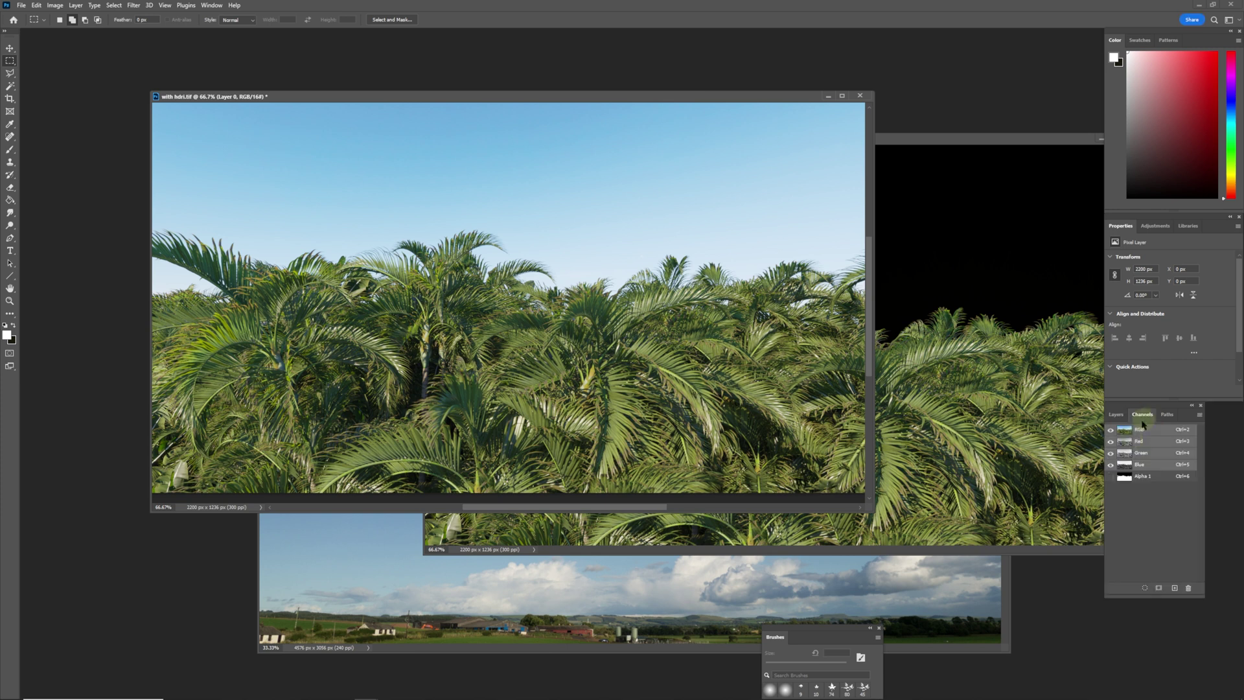
pyautogui.keyDown('ctrl'); pyautogui.click(1126, 478); pyautogui.keyUp('ctrl')
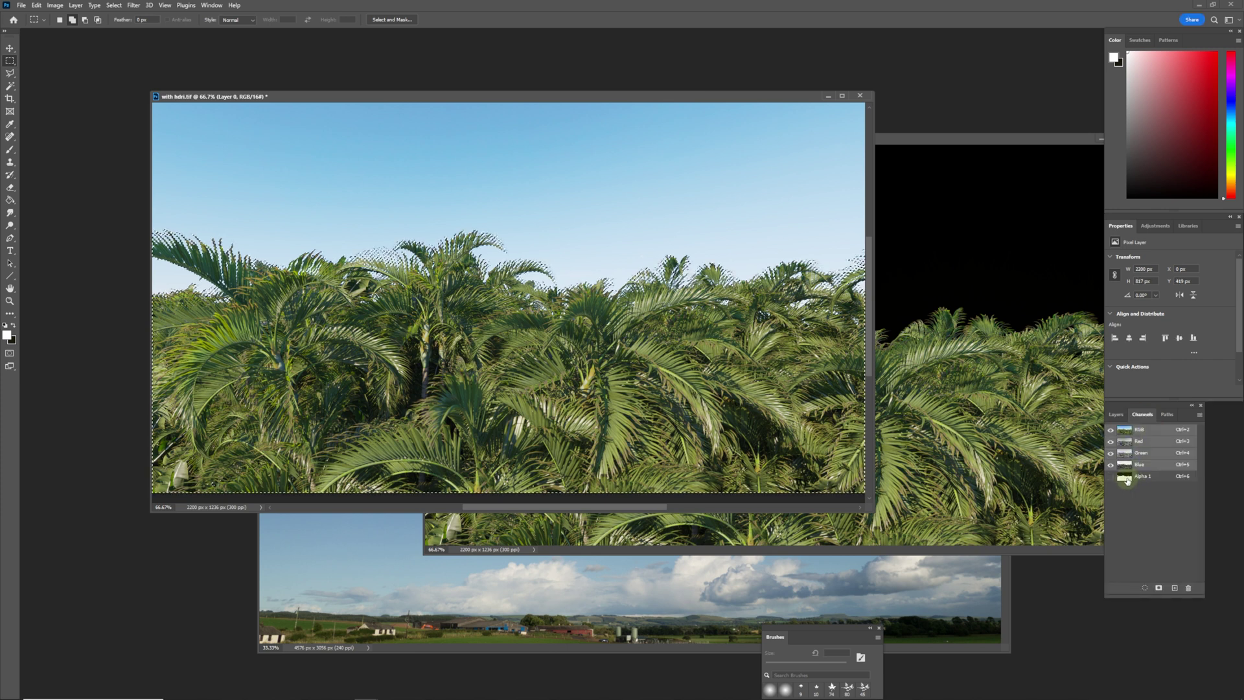
pyautogui.click(1117, 415)
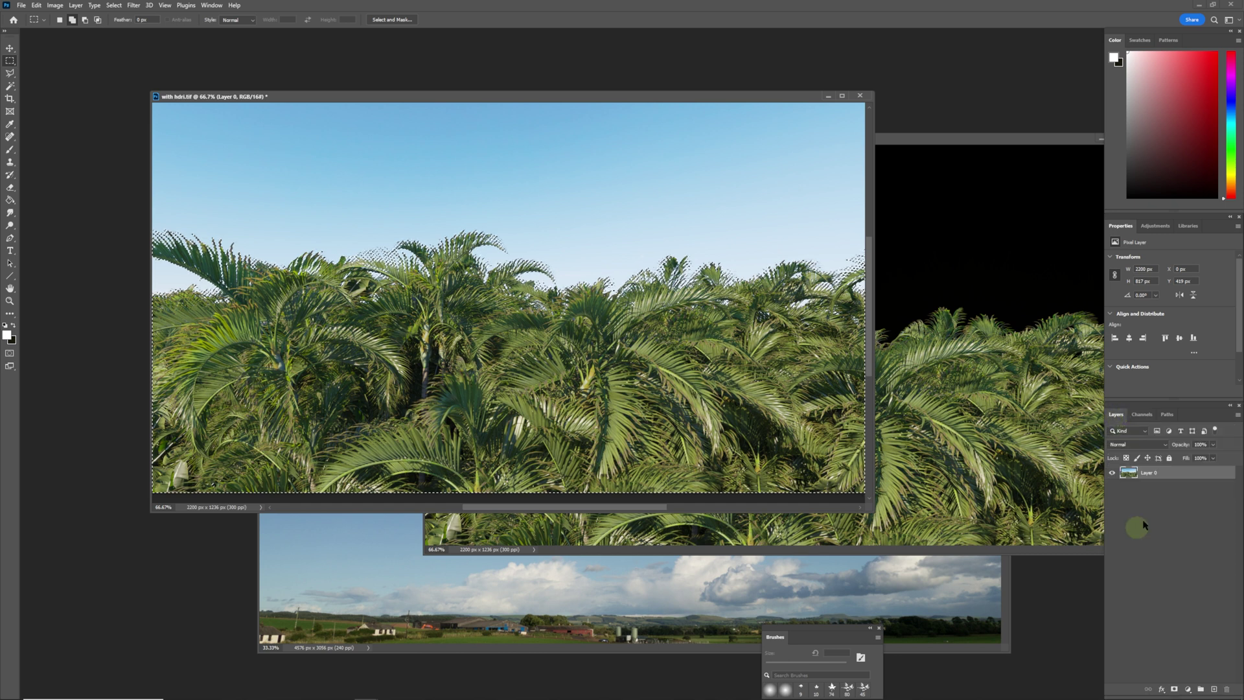
pyautogui.click(1174, 690)
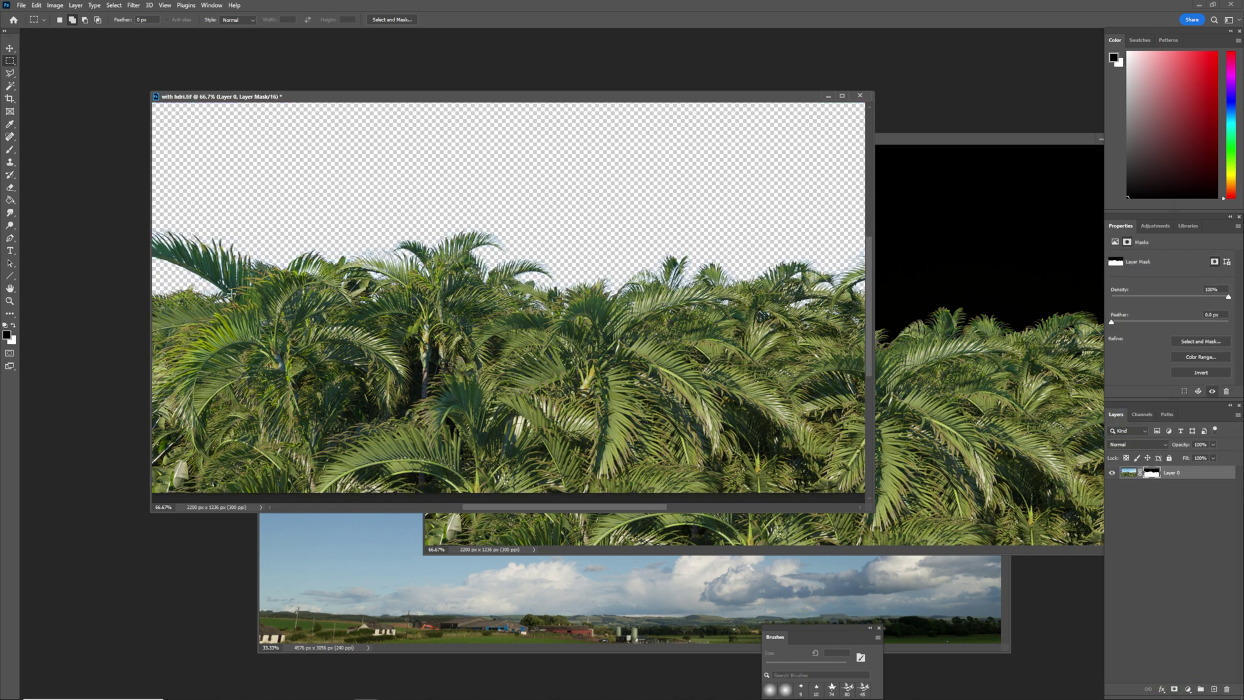
pyautogui.click(10, 48)
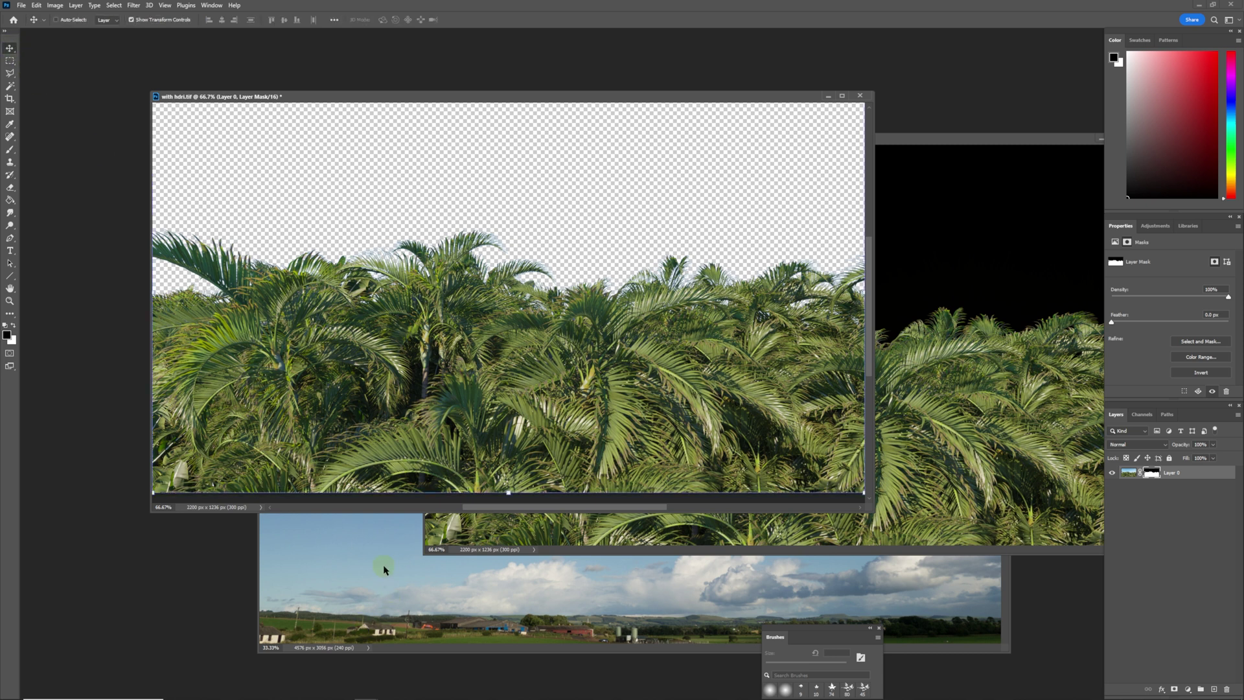
# Bring the P1050981.jpg sky photo into the palm document as Layer 1, placed beneath Layer 0.
pyautogui.click(384, 571)
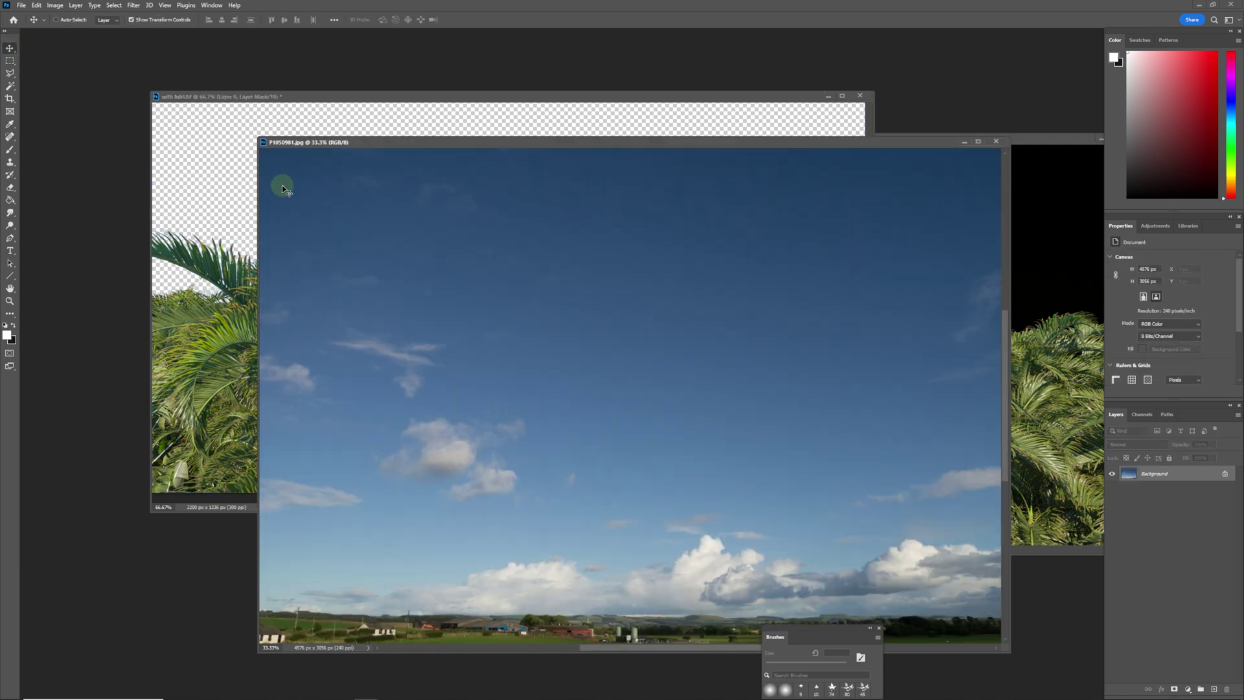
pyautogui.moveTo(277, 192); pyautogui.dragTo(236, 189)
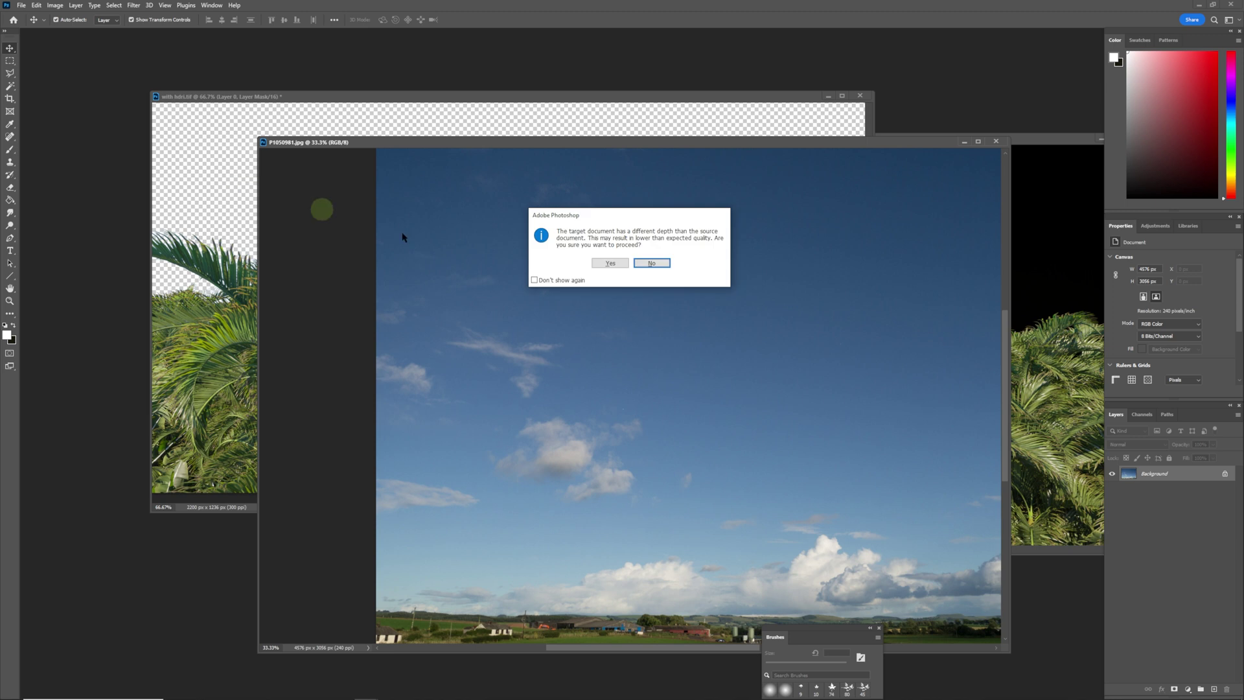
pyautogui.click(614, 262)
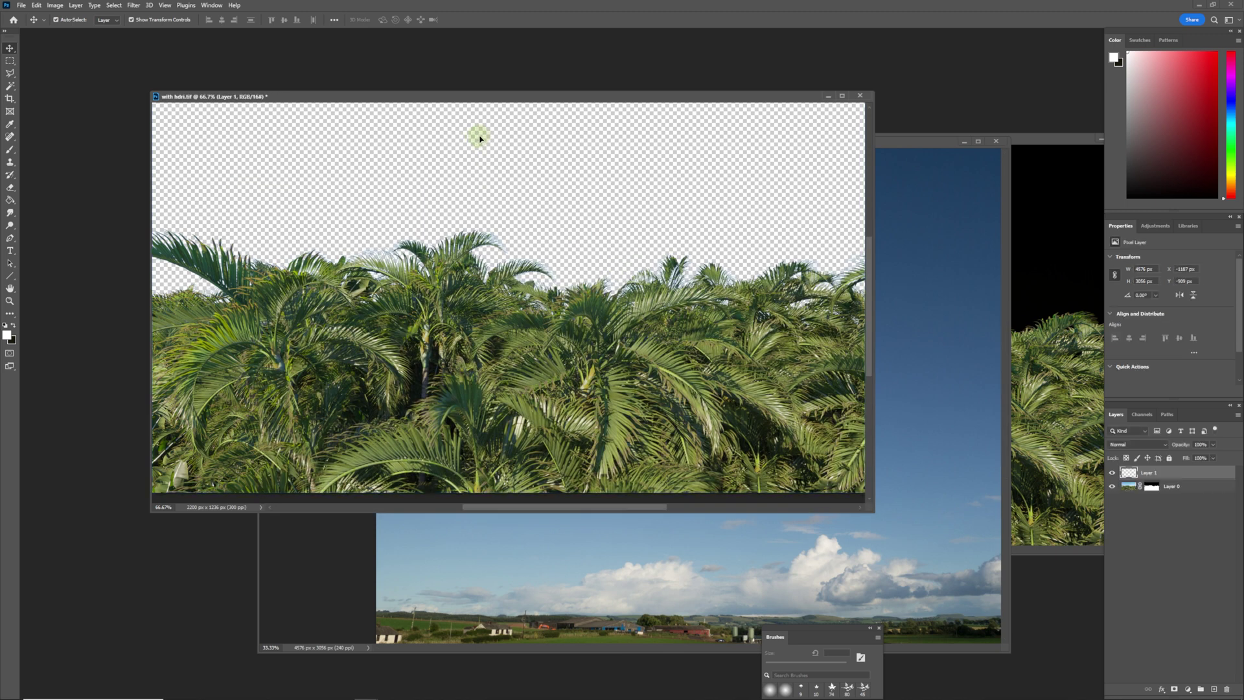
pyautogui.moveTo(1148, 473); pyautogui.dragTo(1131, 497)
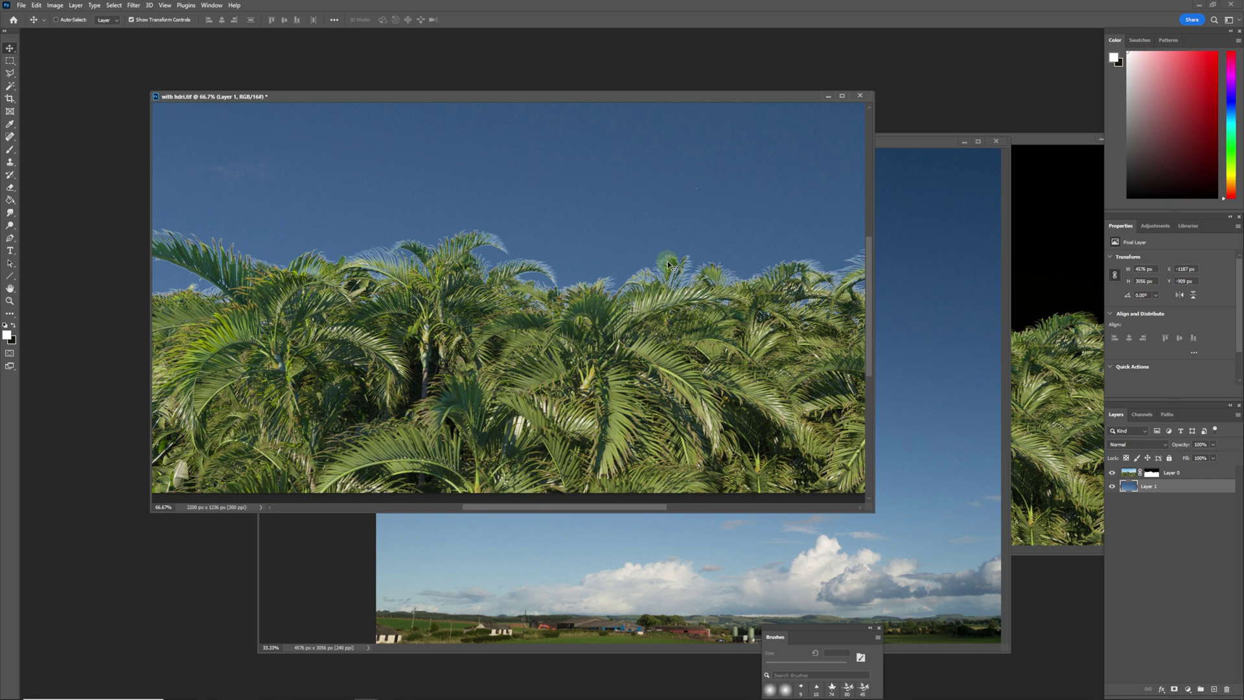
# Apply Layer 0's mask permanently to the palm layer.
pyautogui.click(1151, 474)
pyautogui.click(1150, 475)
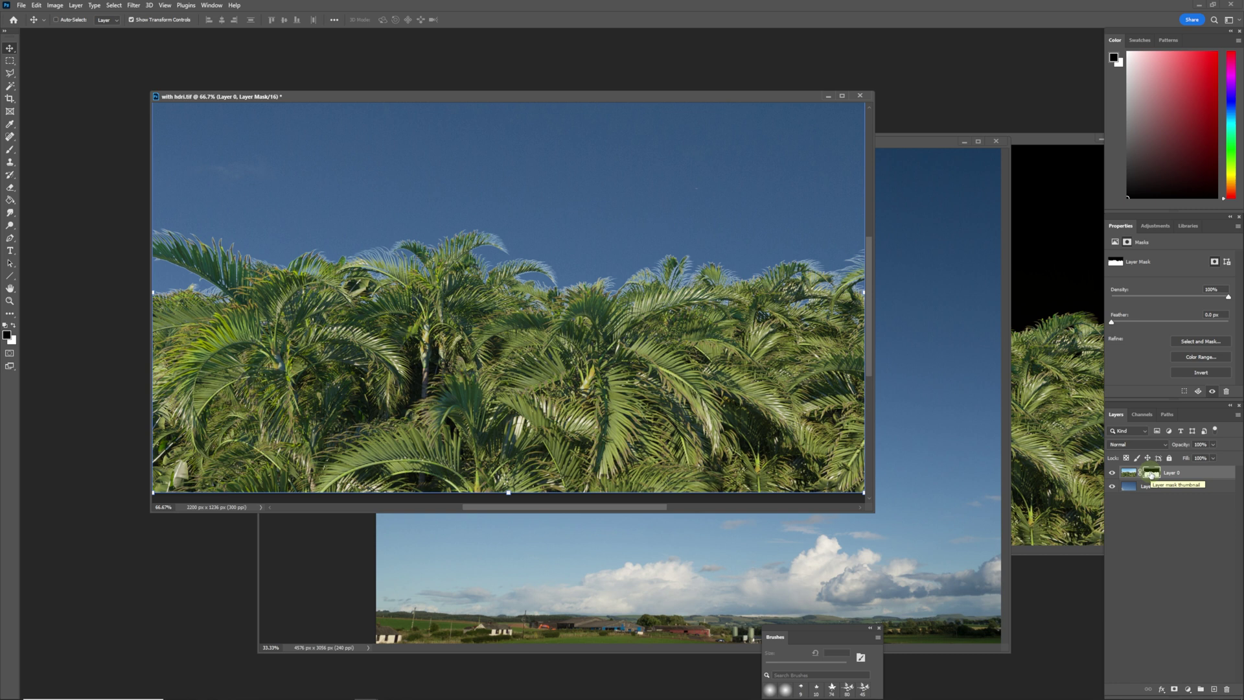
pyautogui.rightClick(1151, 476)
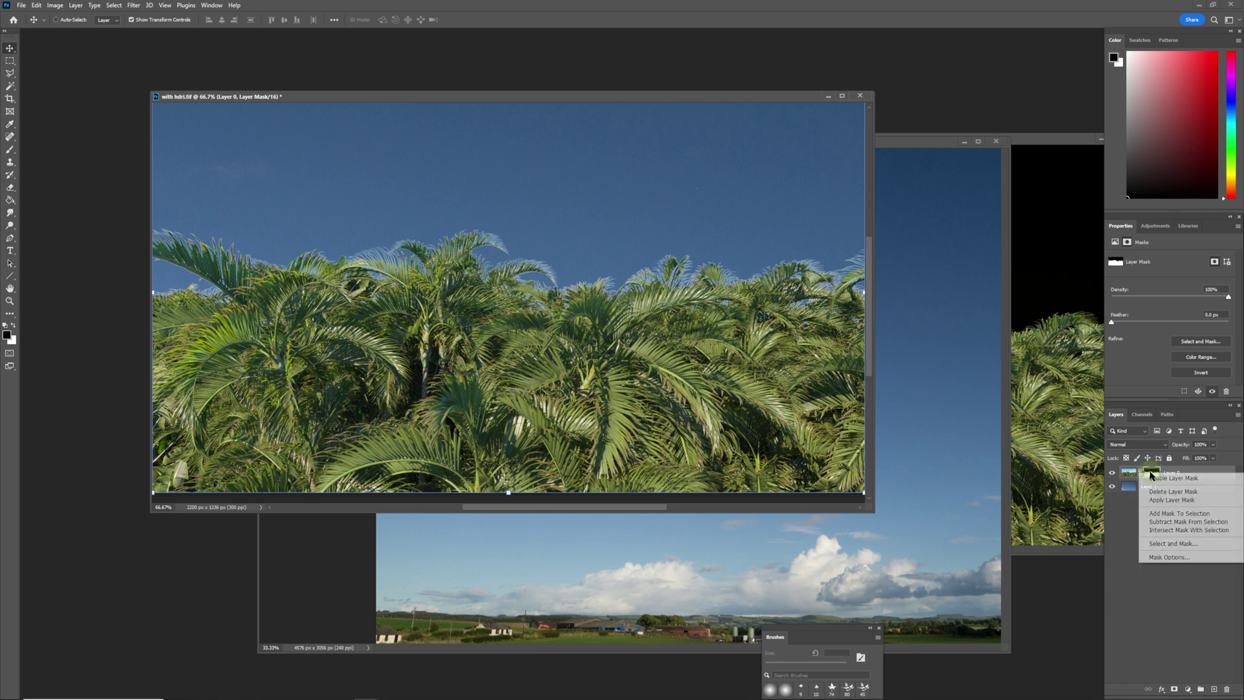
pyautogui.click(1171, 499)
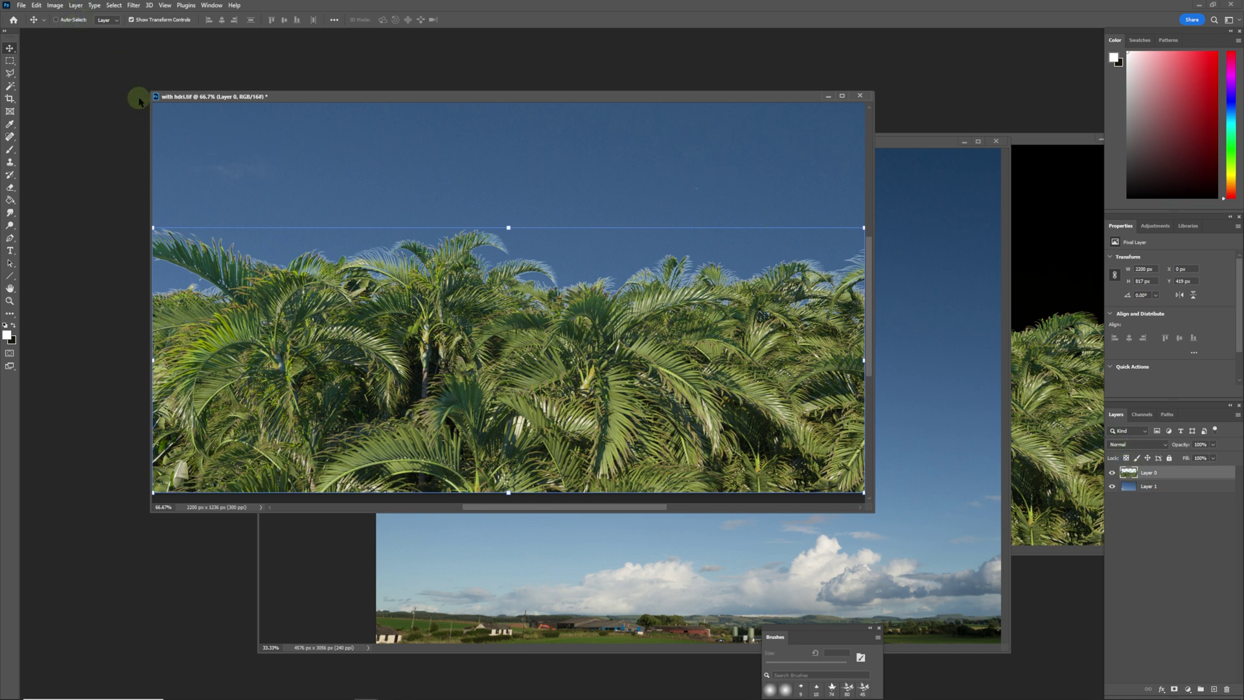
# Defringe the palm layer edges with a width of 1 px.
pyautogui.click(77, 7)
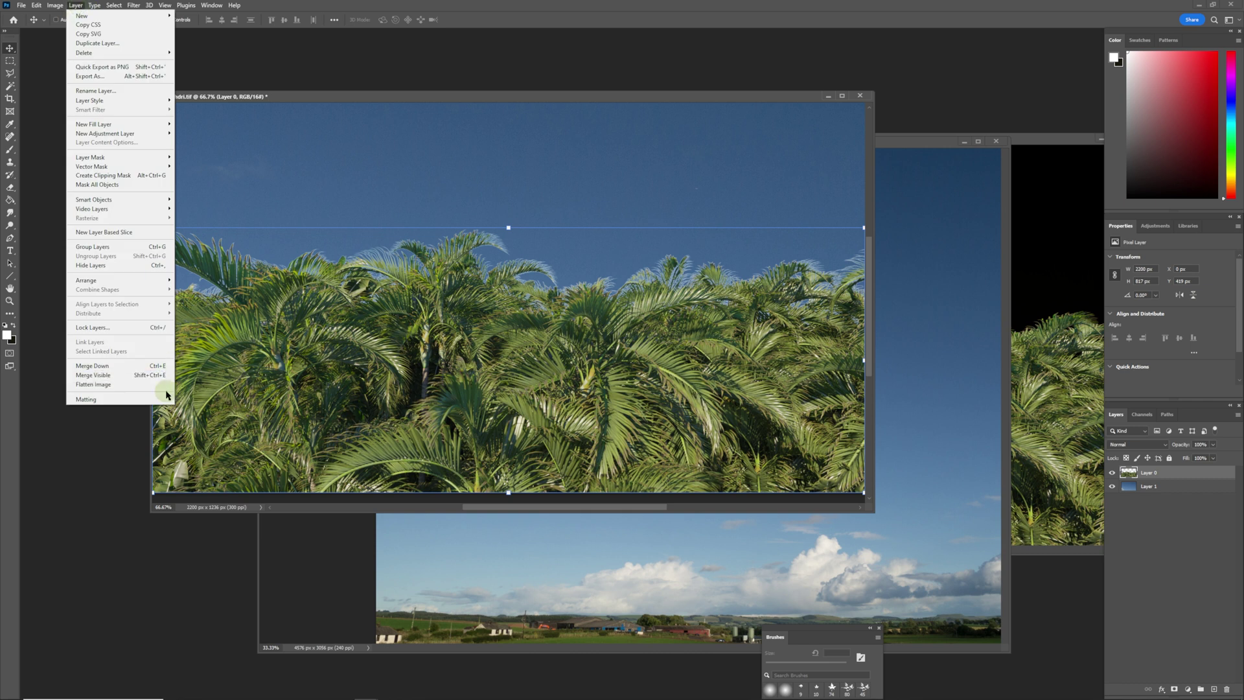
pyautogui.click(191, 409)
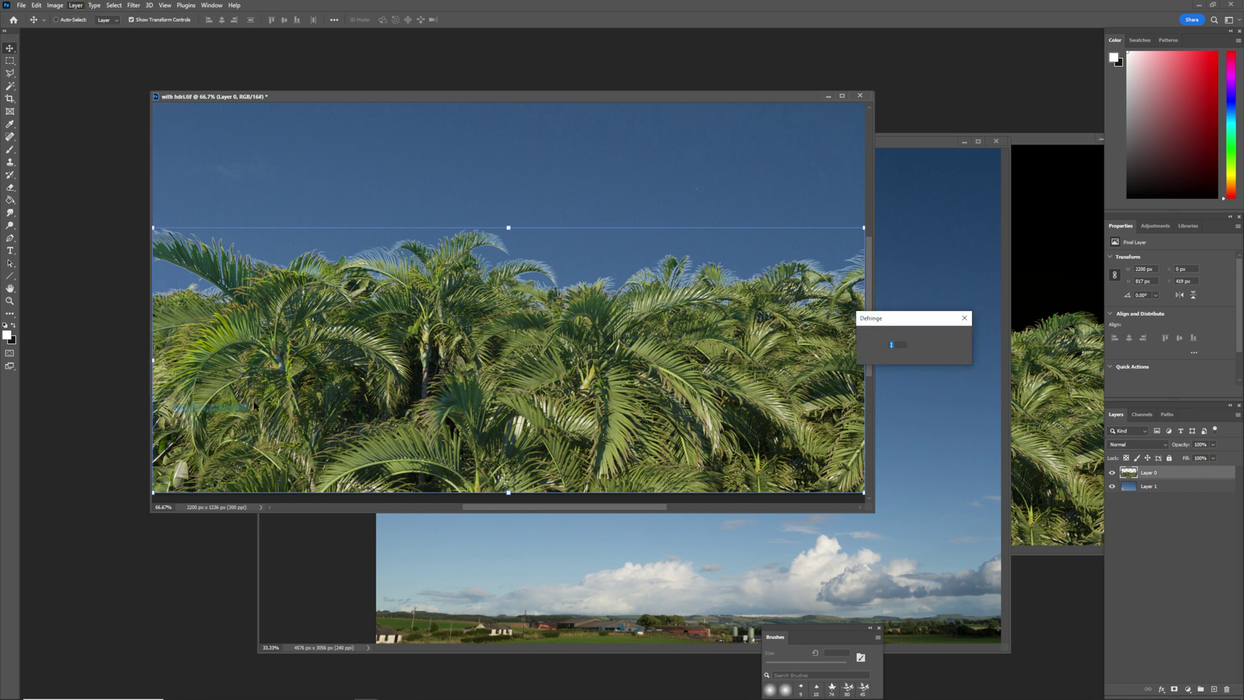
pyautogui.click(950, 337)
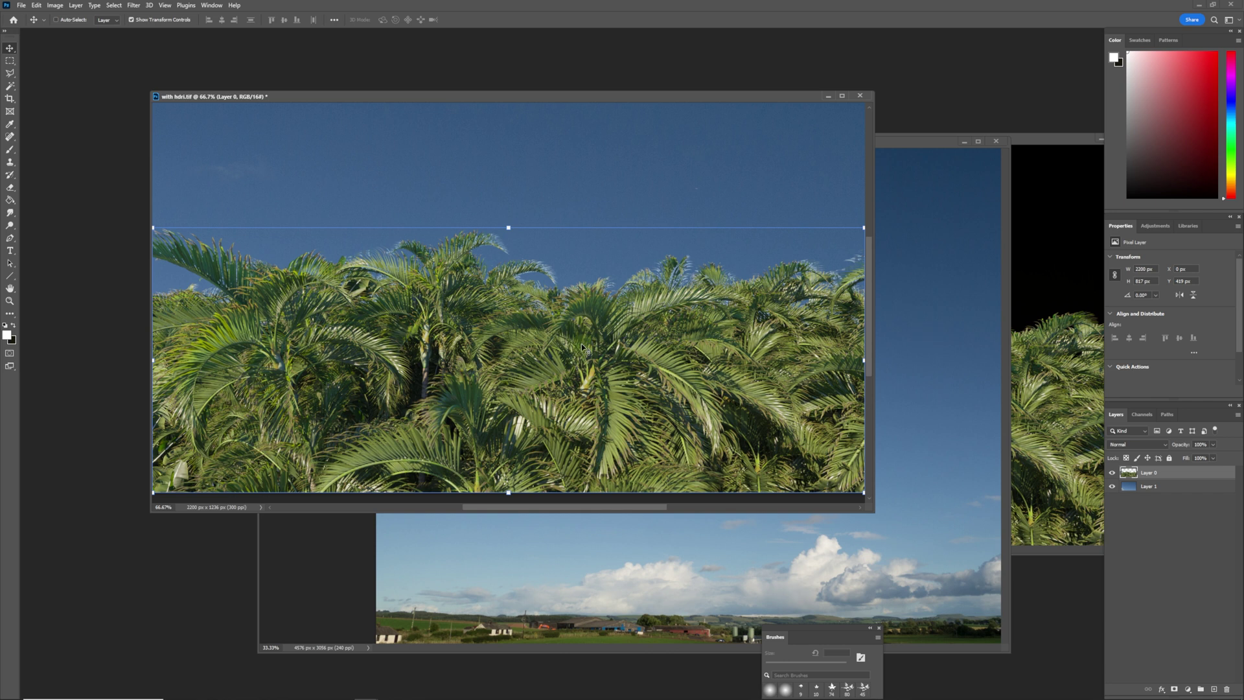
# Zoom to 200% on the palm edges, back out to 50%, then bring P1050981.jpg forward.
pyautogui.moveTo(493, 196); pyautogui.dragTo(510, 280)
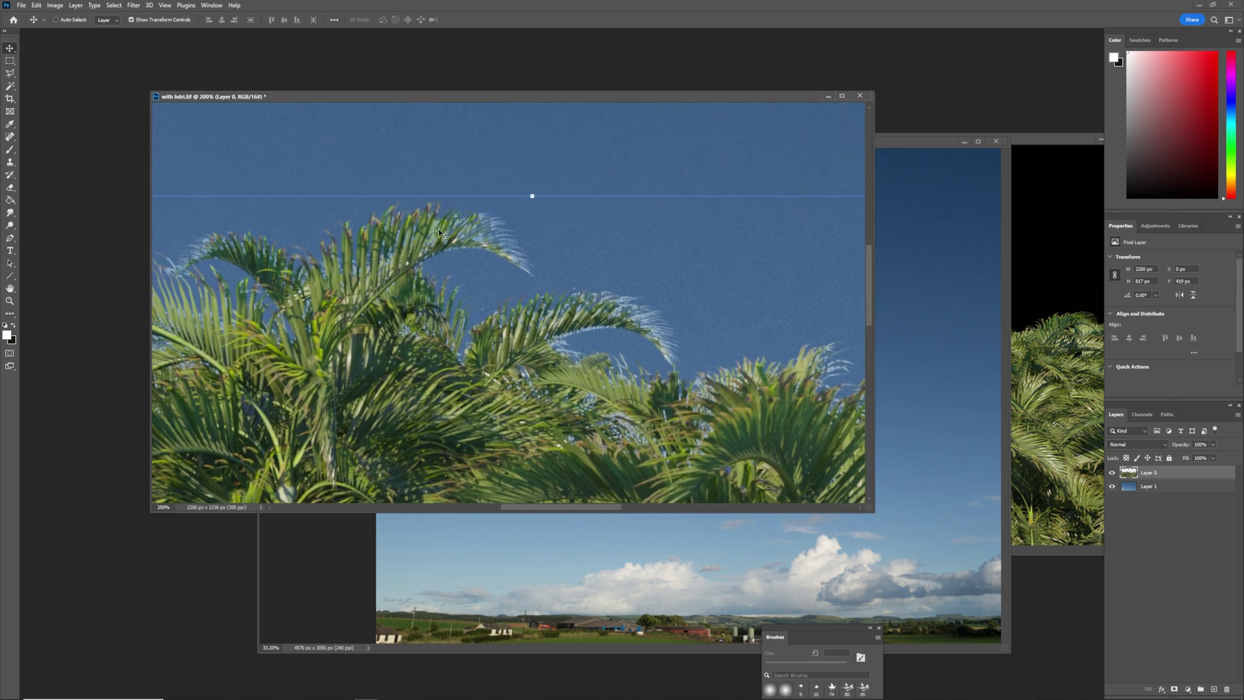
pyautogui.moveTo(438, 233); pyautogui.dragTo(438, 233)
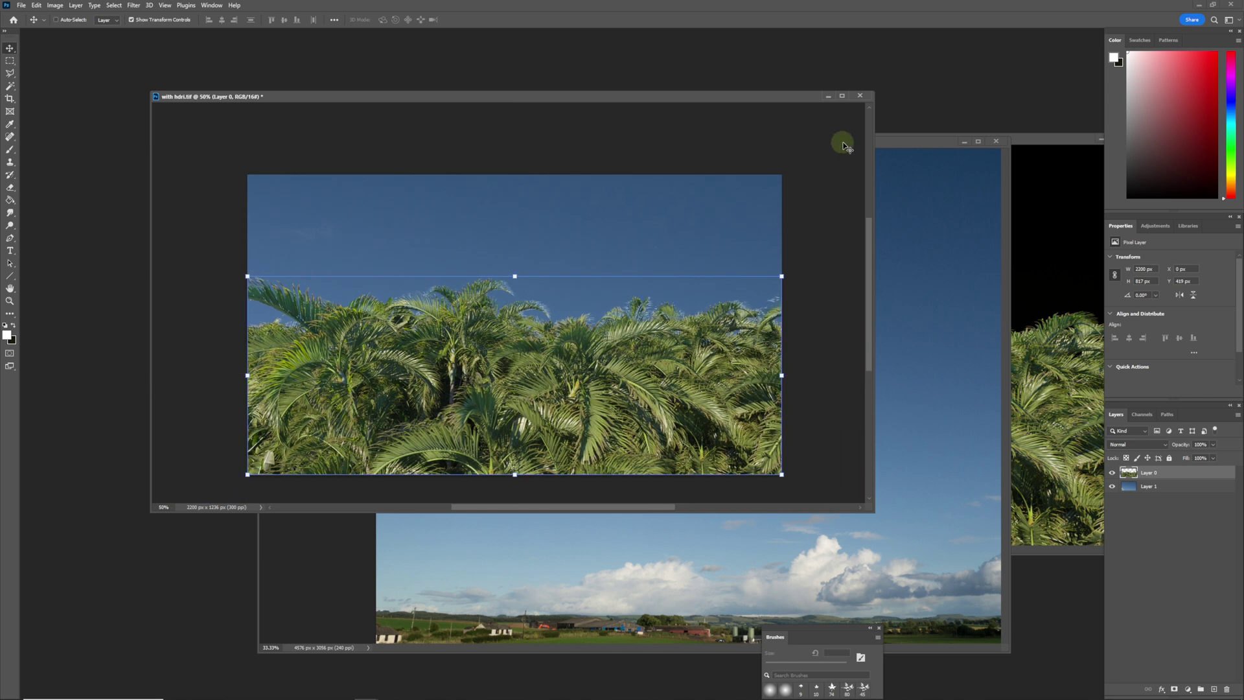
pyautogui.click(946, 143)
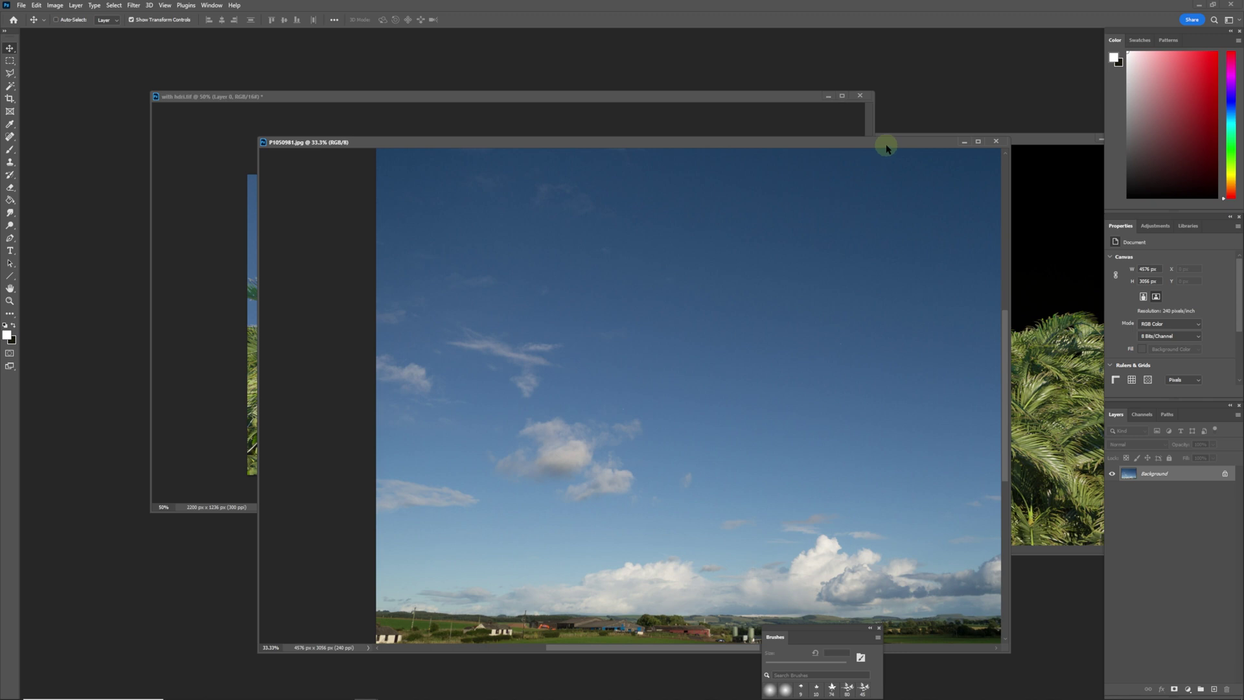
# Move the P1050981.jpg sky photo window lower on screen.
pyautogui.moveTo(887, 148); pyautogui.dragTo(886, 205)
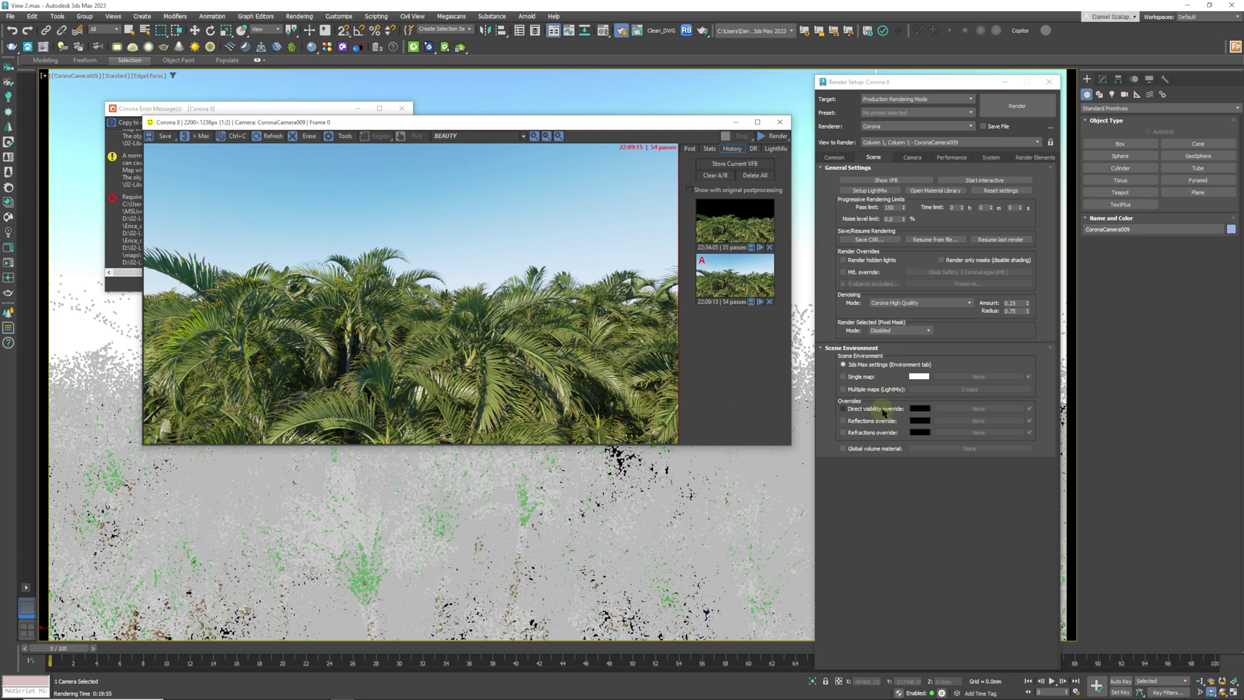
# Enable Direct visibility override and compare it against the HDRI-sky render with the VFB A/B divider.
pyautogui.click(843, 410)
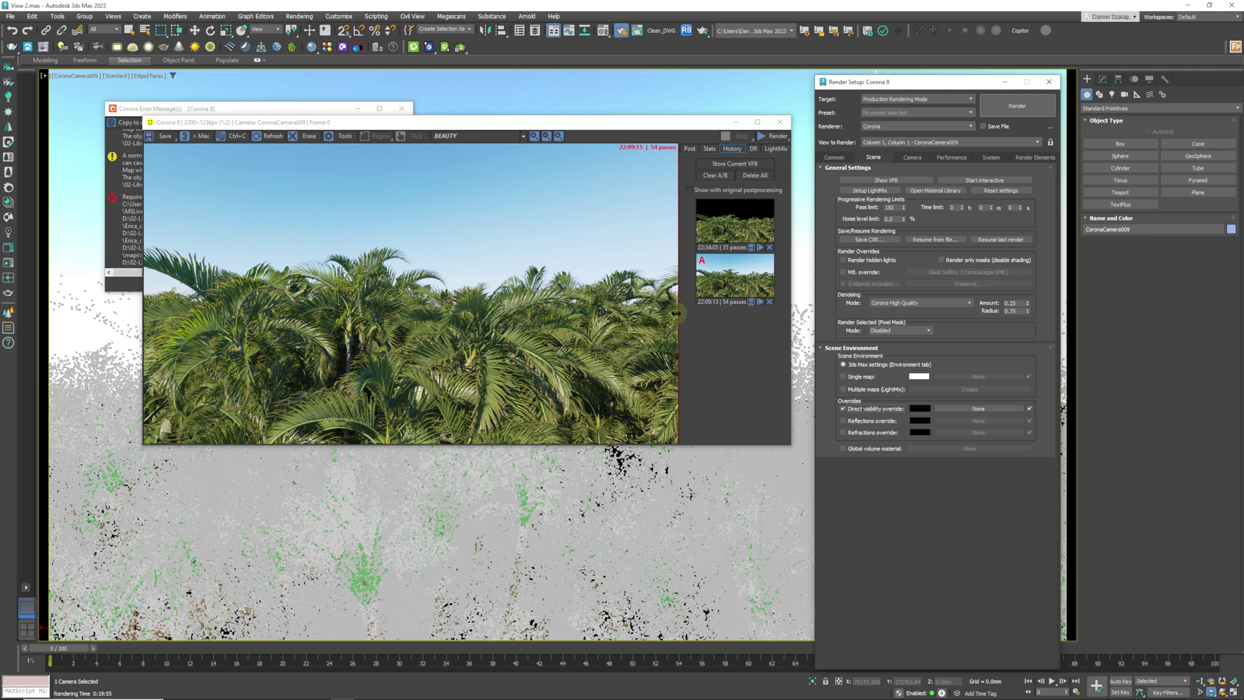
pyautogui.moveTo(677, 312); pyautogui.dragTo(389, 329)
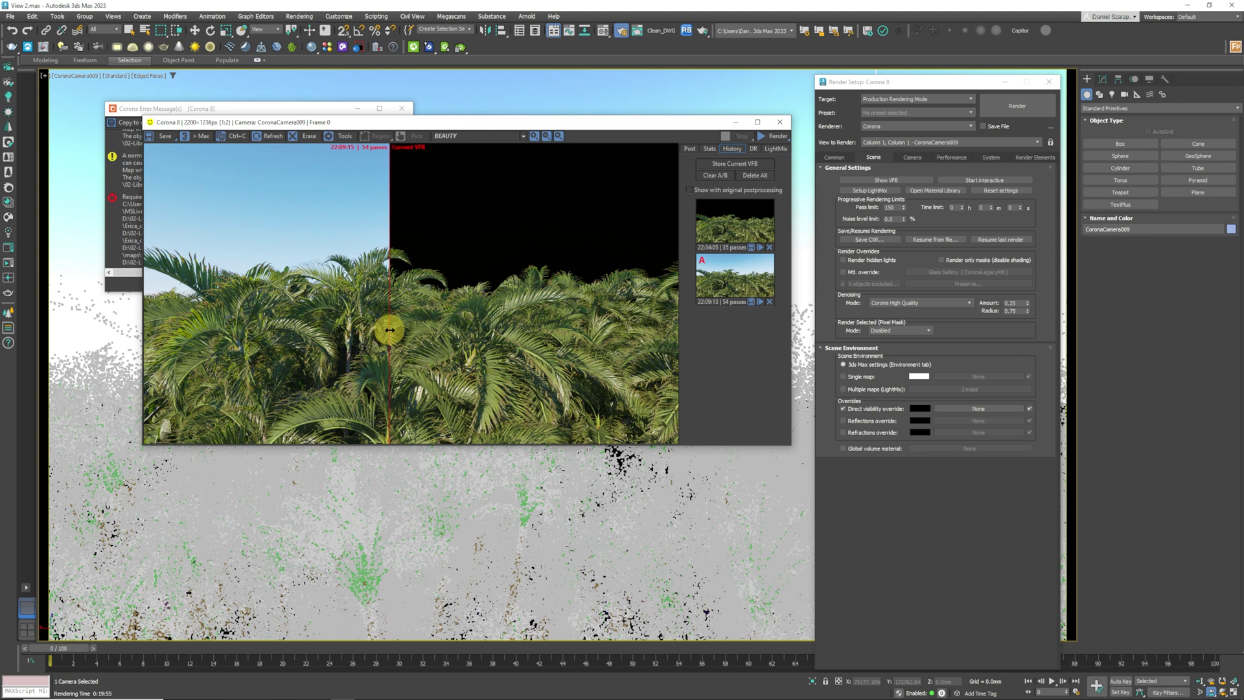
pyautogui.moveTo(390, 330); pyautogui.dragTo(105, 339)
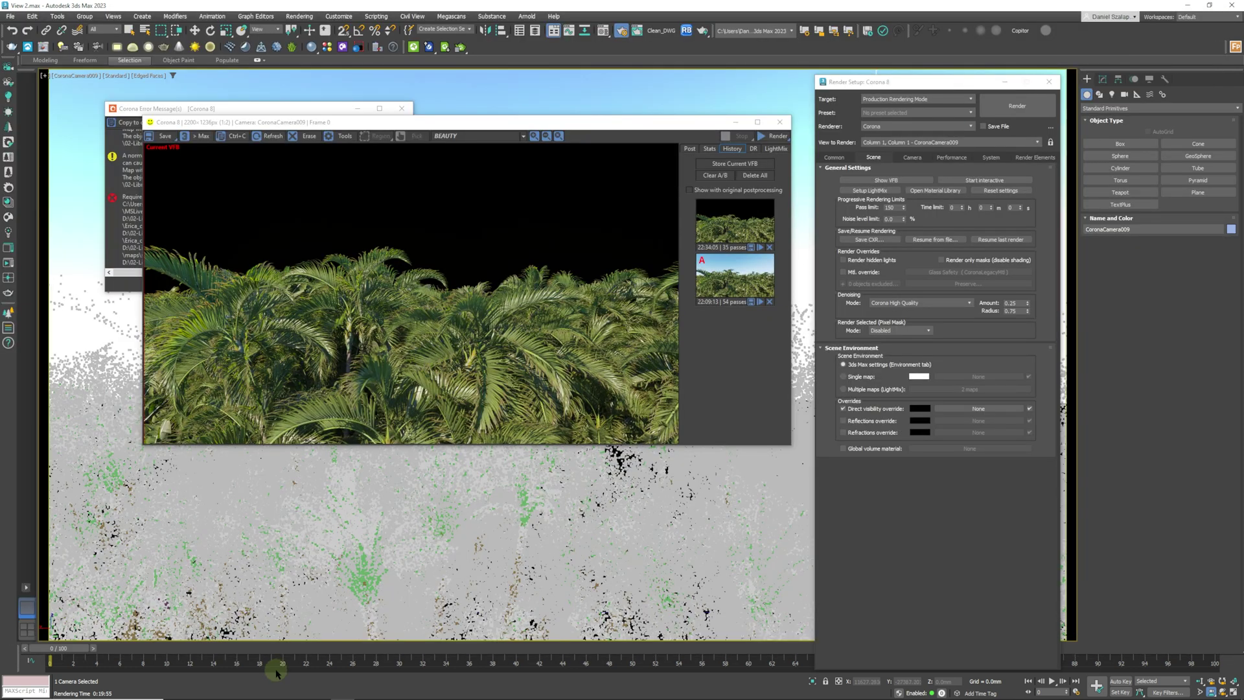
pyautogui.moveTo(368, 693)
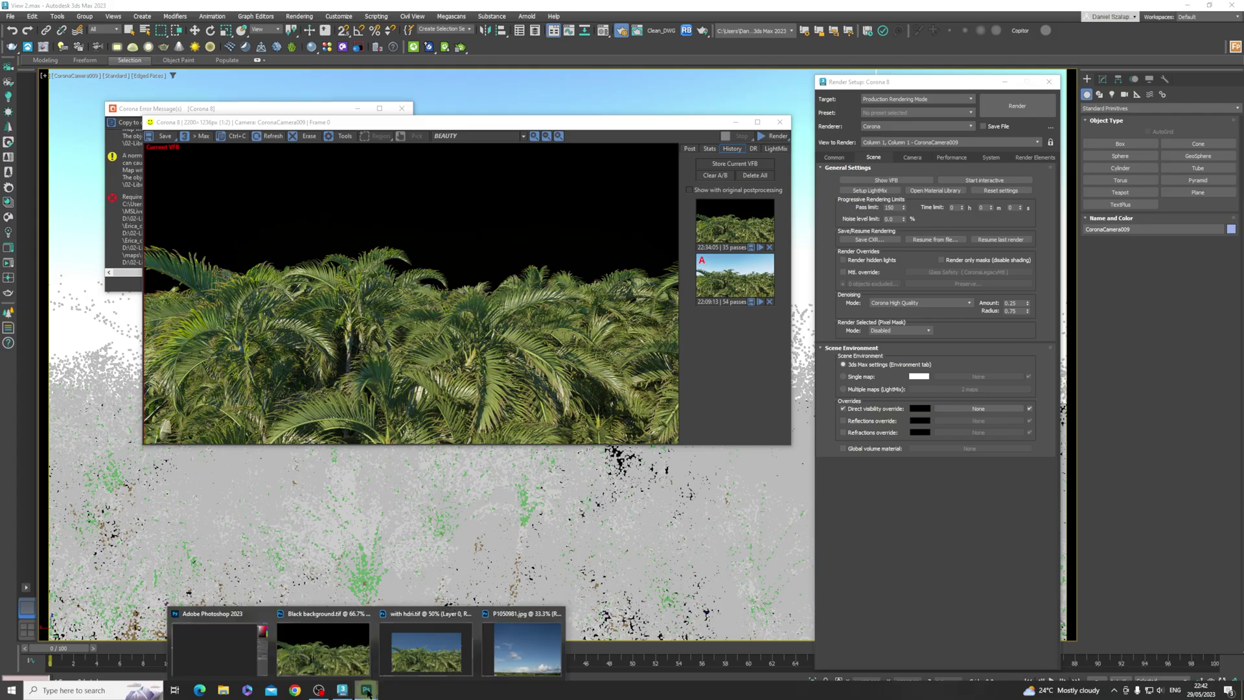
pyautogui.click(235, 661)
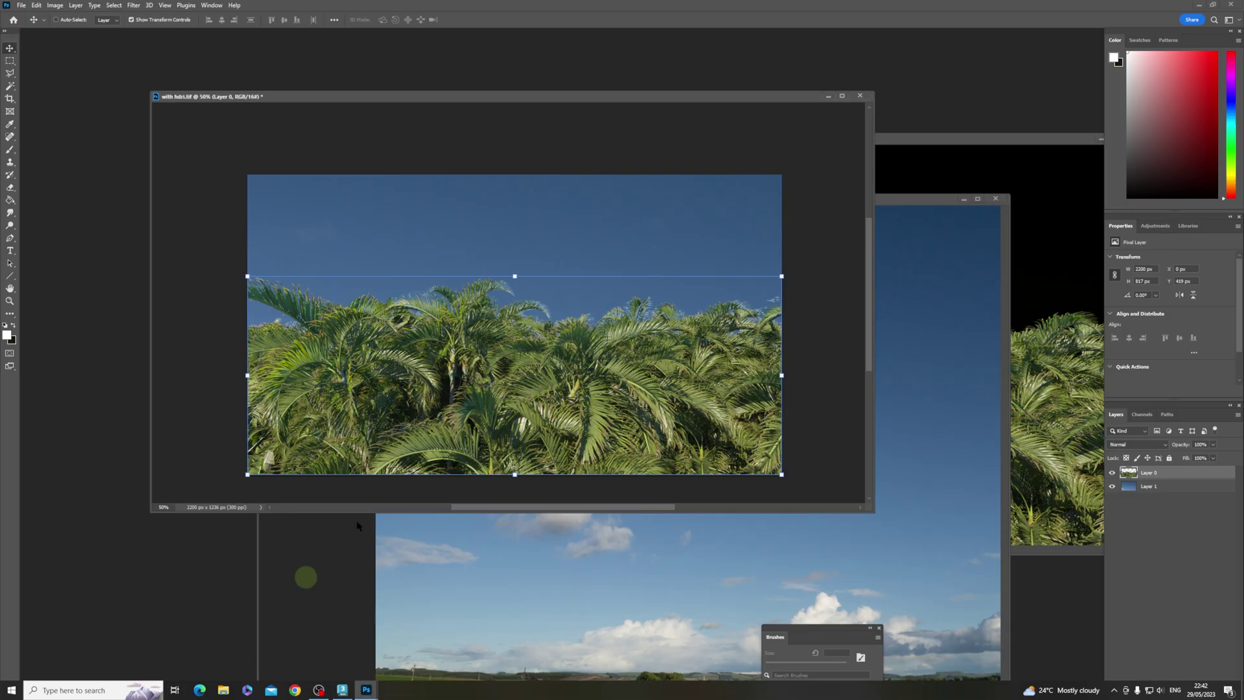
# Convert the black-background palm render to Layer 0 masked by Alpha 1, then bring P1050981.jpg forward.
pyautogui.click(932, 140)
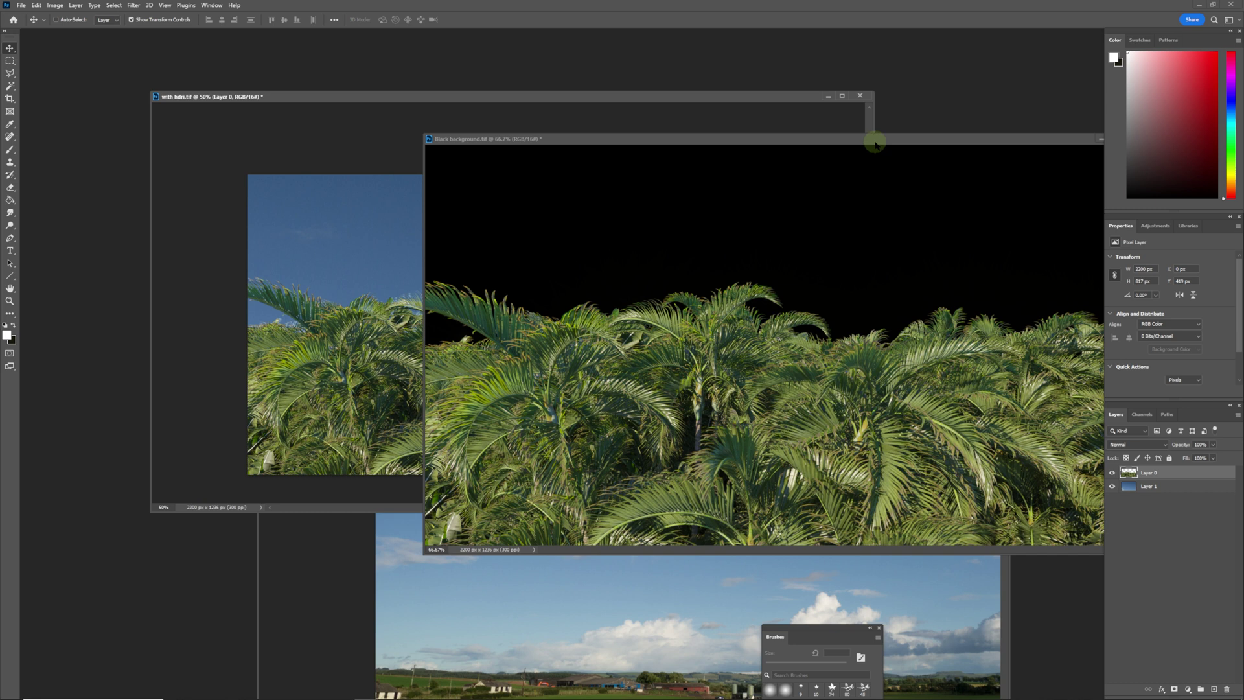
pyautogui.moveTo(858, 148); pyautogui.dragTo(676, 166)
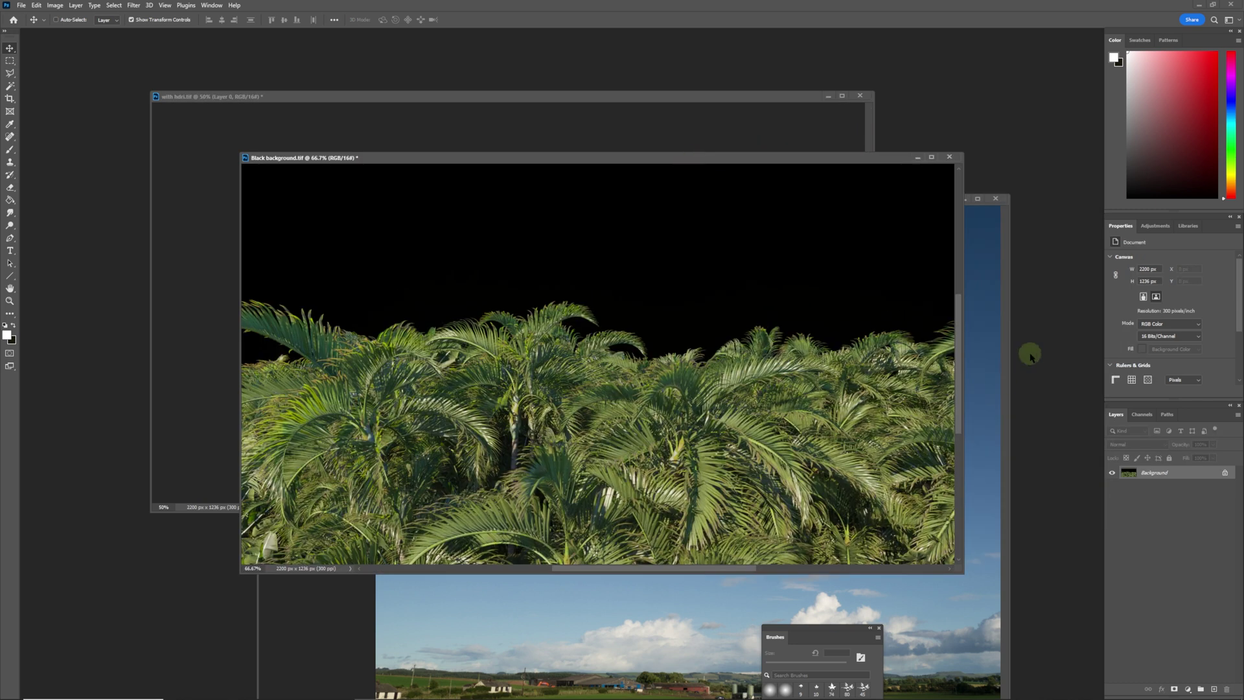
pyautogui.doubleClick(1191, 483)
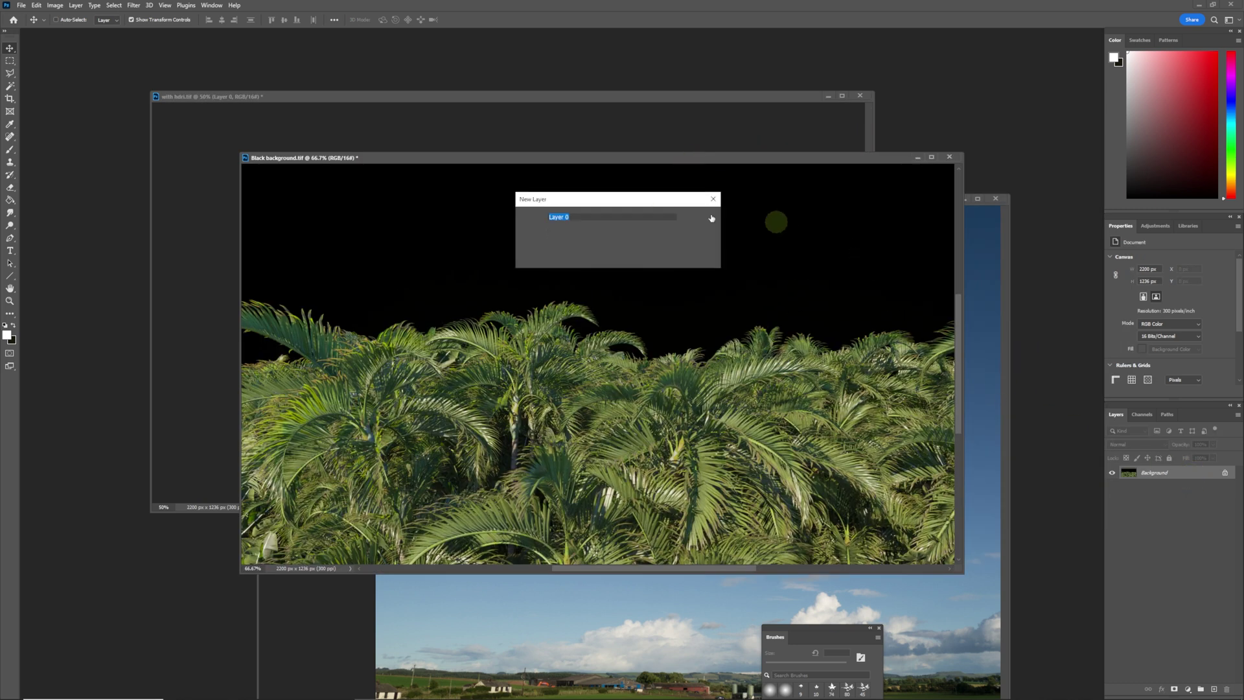
pyautogui.click(699, 218)
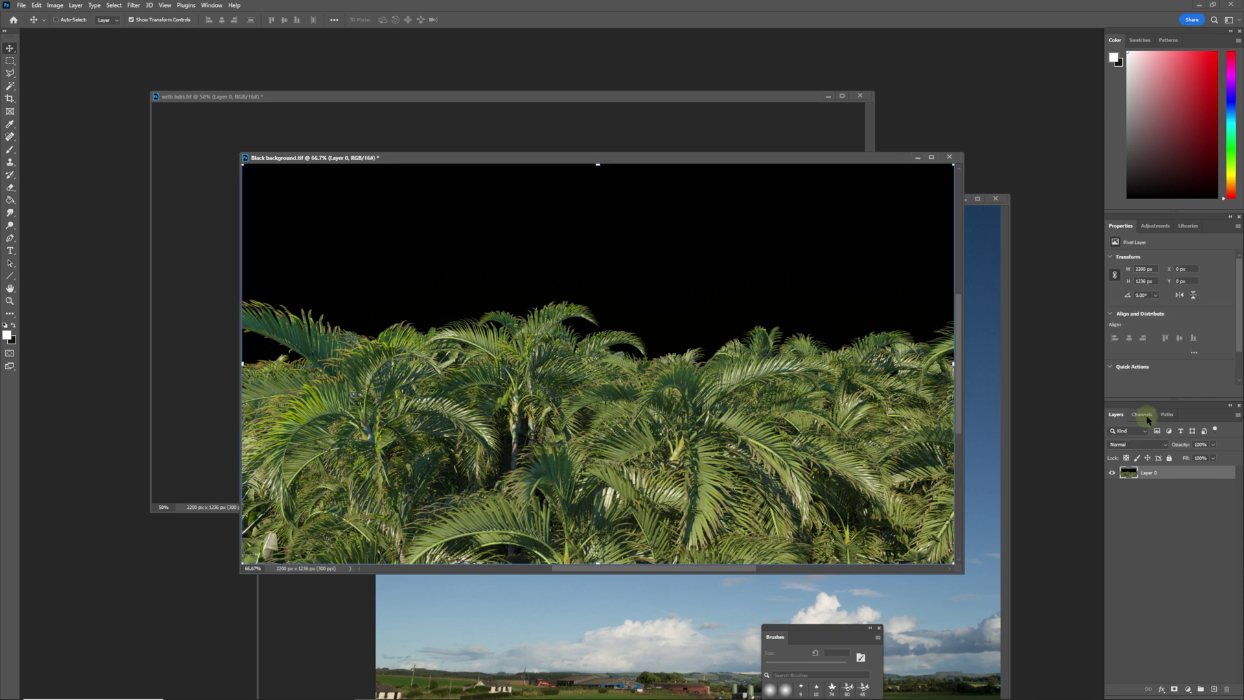
pyautogui.click(1144, 415)
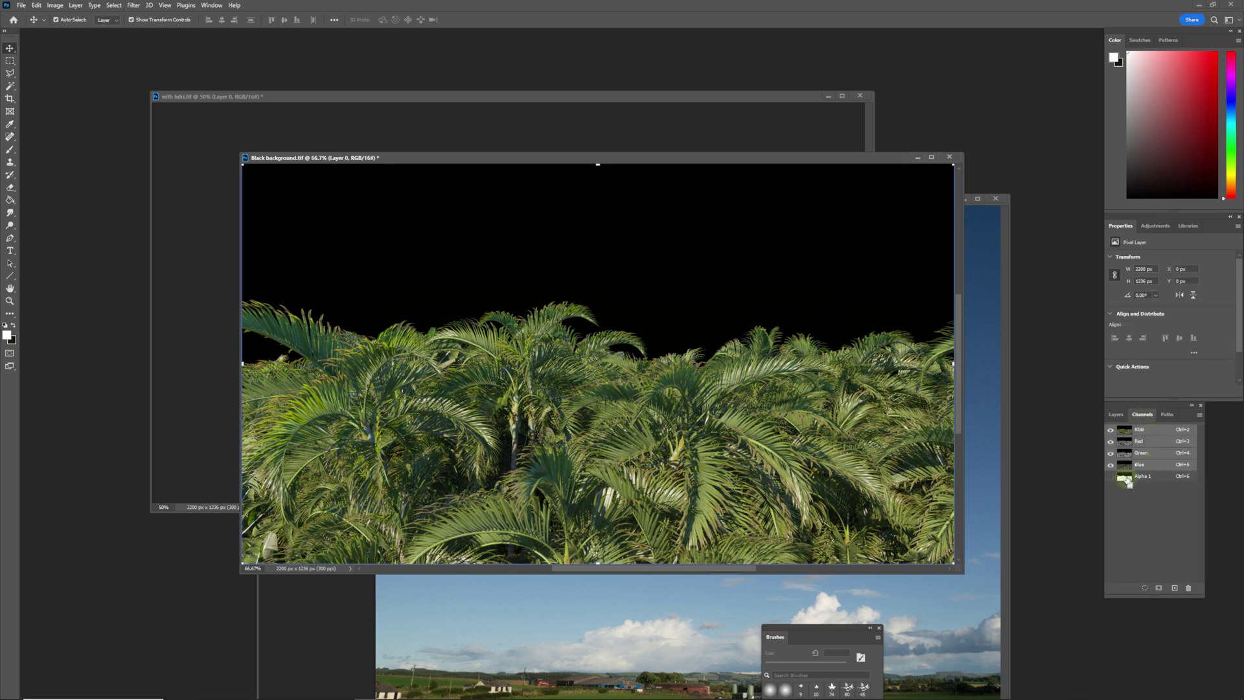
pyautogui.keyDown('ctrl'); pyautogui.click(1126, 478); pyautogui.keyUp('ctrl')
pyautogui.click(1116, 414)
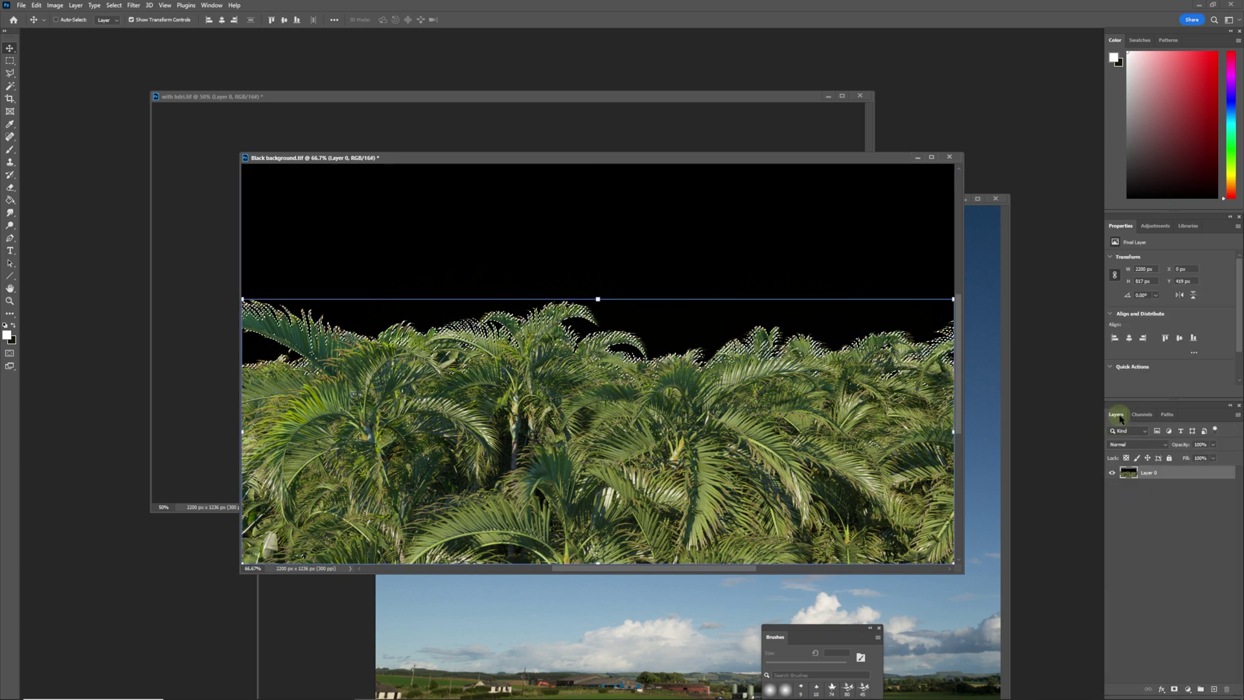
pyautogui.click(1175, 689)
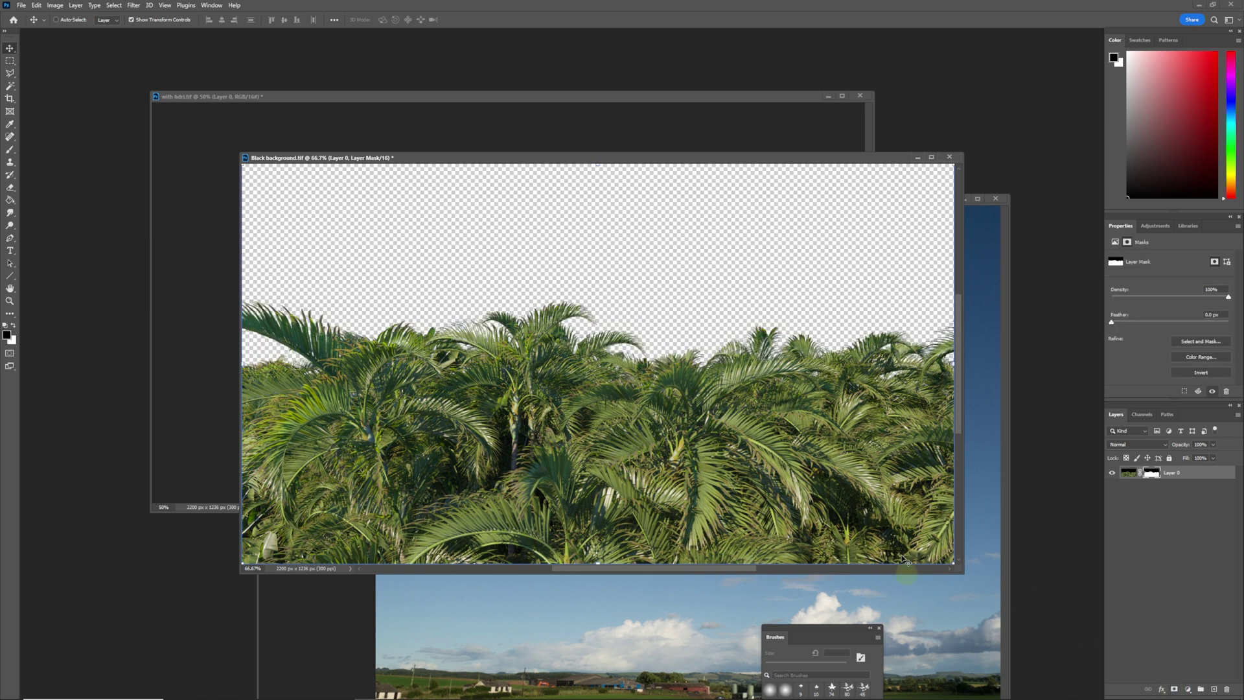
pyautogui.click(974, 223)
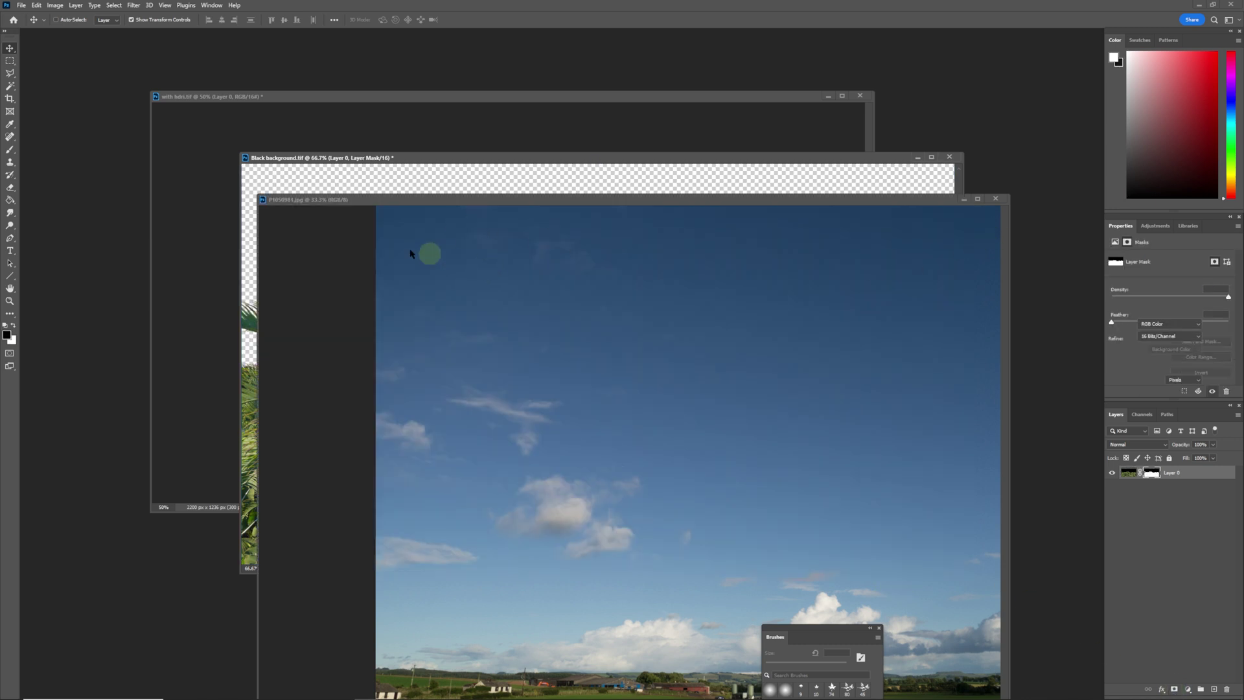
# Copy the sky photo into Black background.tif as Layer 1 beneath the palms and shift its position.
pyautogui.moveTo(348, 206); pyautogui.dragTo(569, 171)
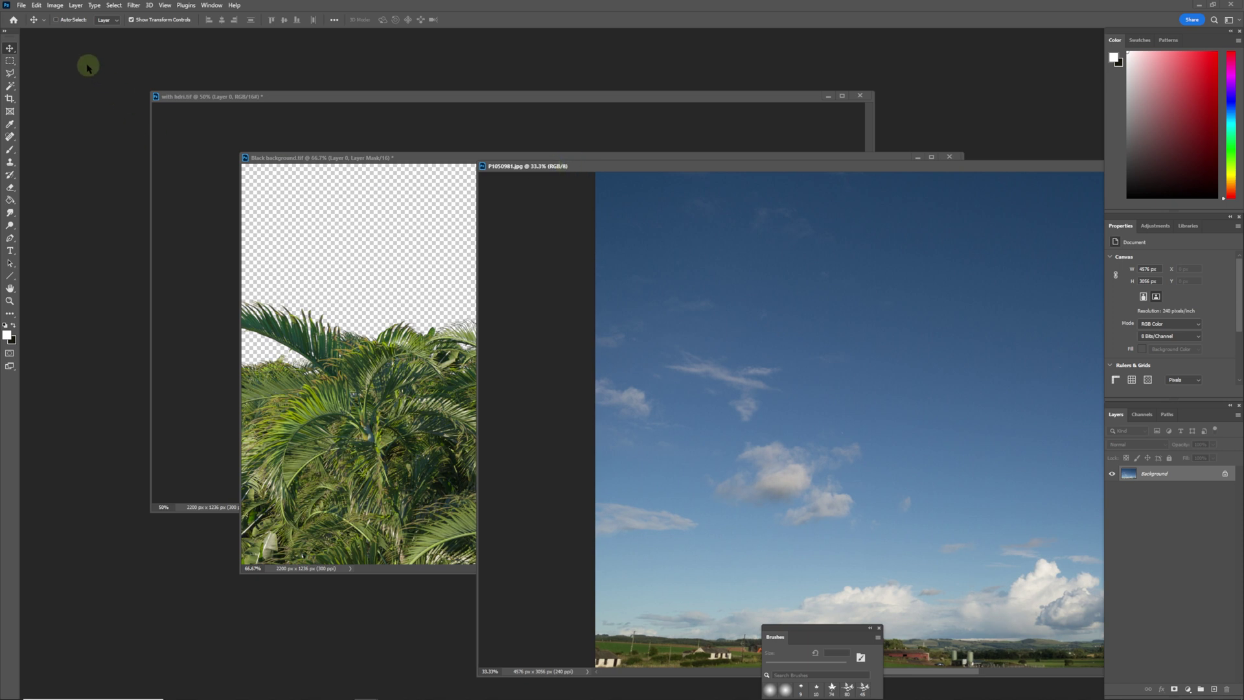
pyautogui.moveTo(605, 356); pyautogui.dragTo(399, 324)
pyautogui.click(611, 263)
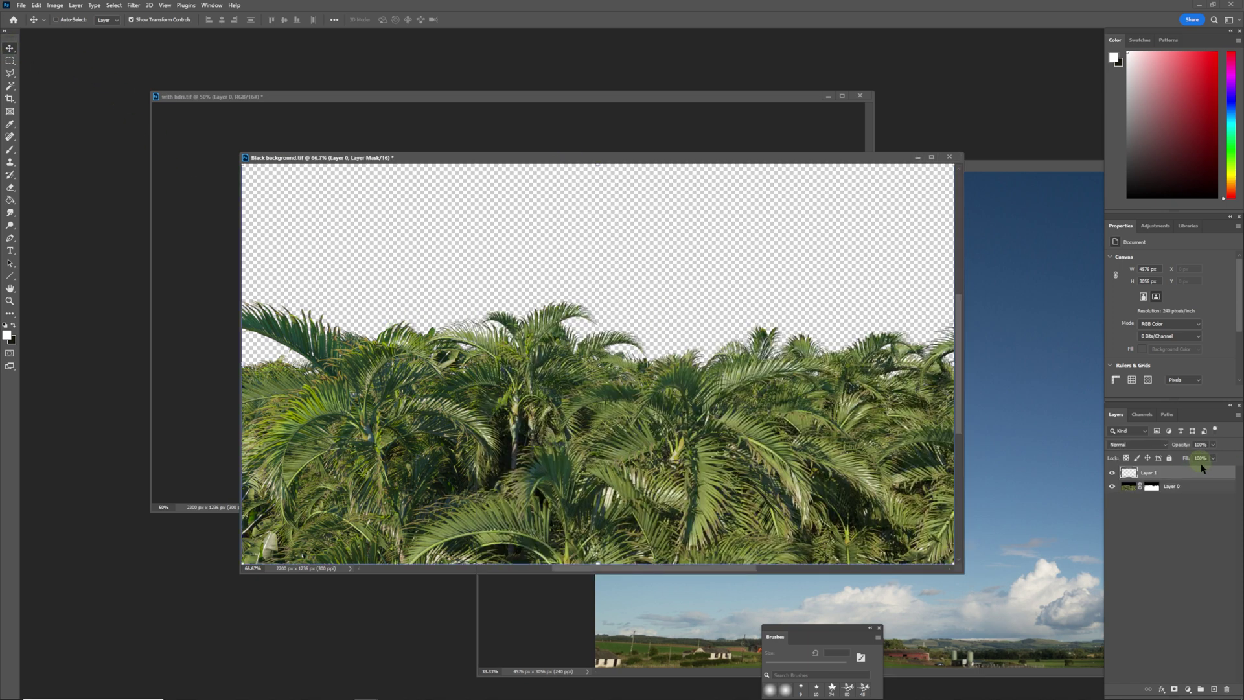
pyautogui.moveTo(1182, 477); pyautogui.dragTo(1147, 532)
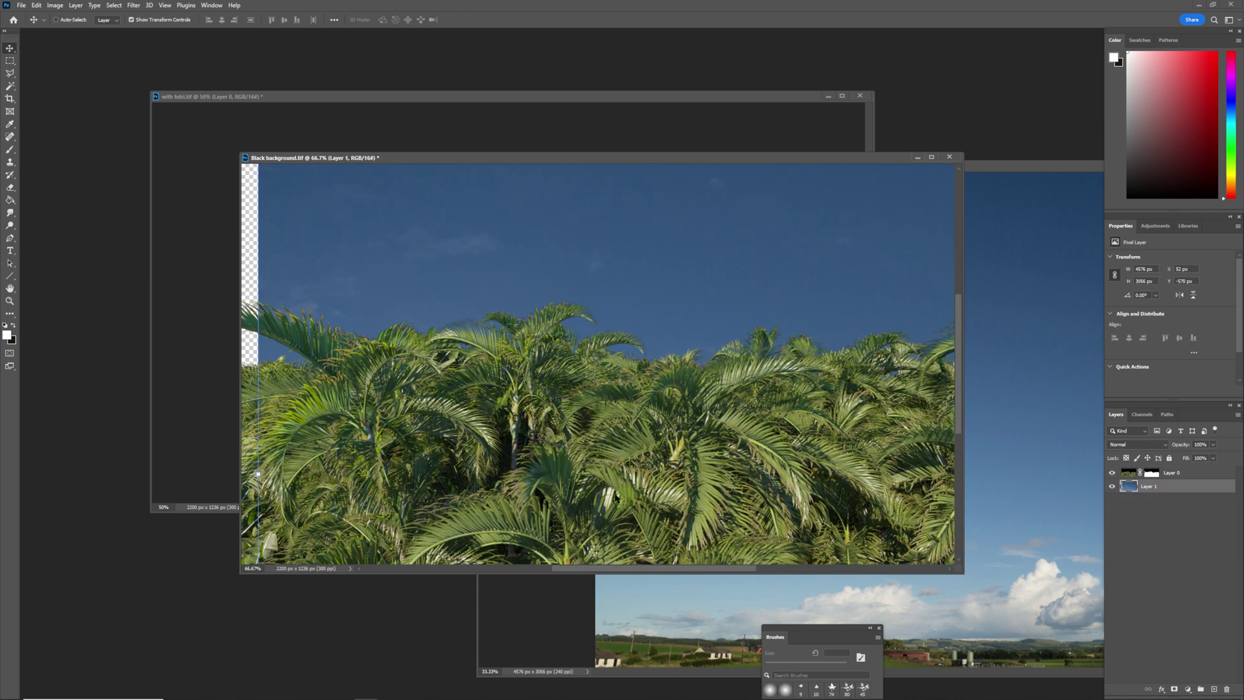
pyautogui.moveTo(676, 303); pyautogui.dragTo(628, 281)
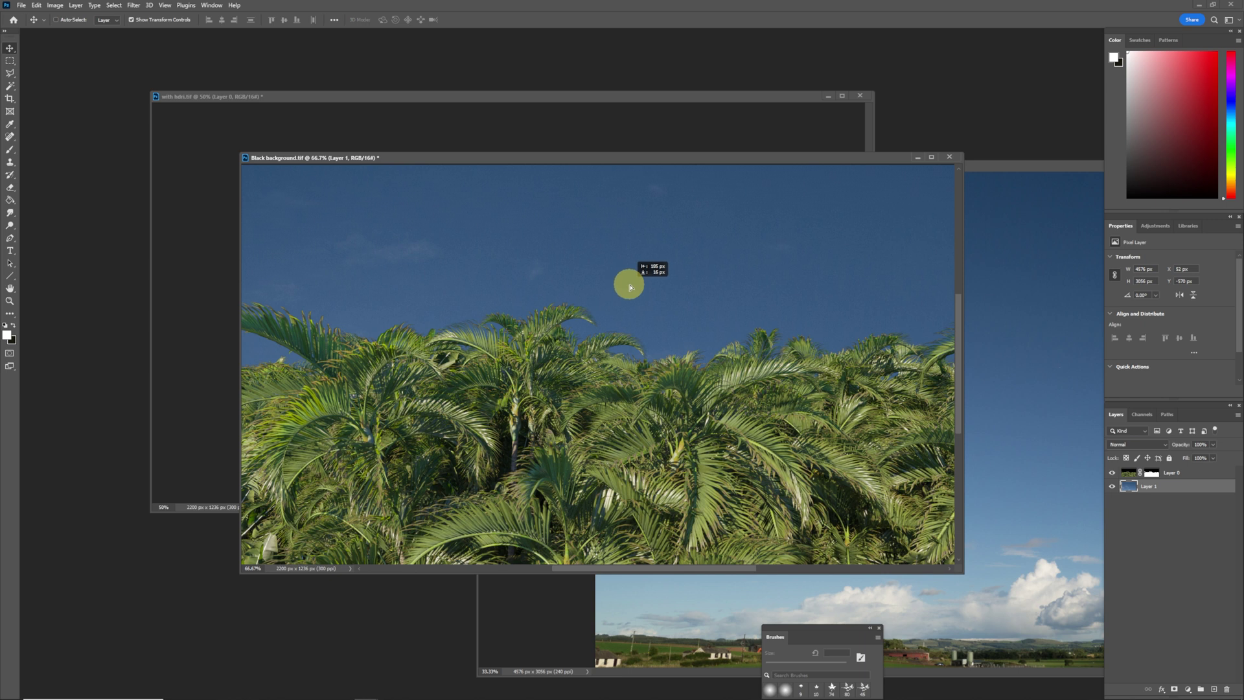
# Apply Layer 0's mask permanently to the palm layer.
pyautogui.click(1153, 475)
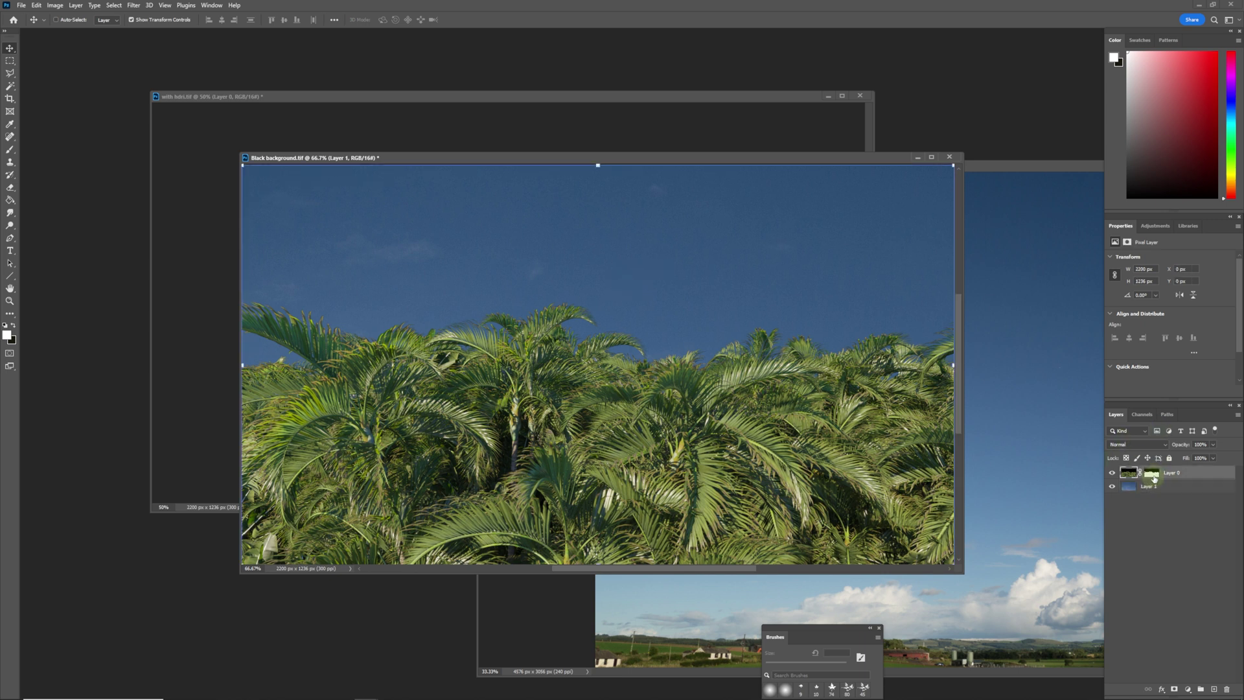
pyautogui.rightClick(1154, 476)
pyautogui.click(1167, 504)
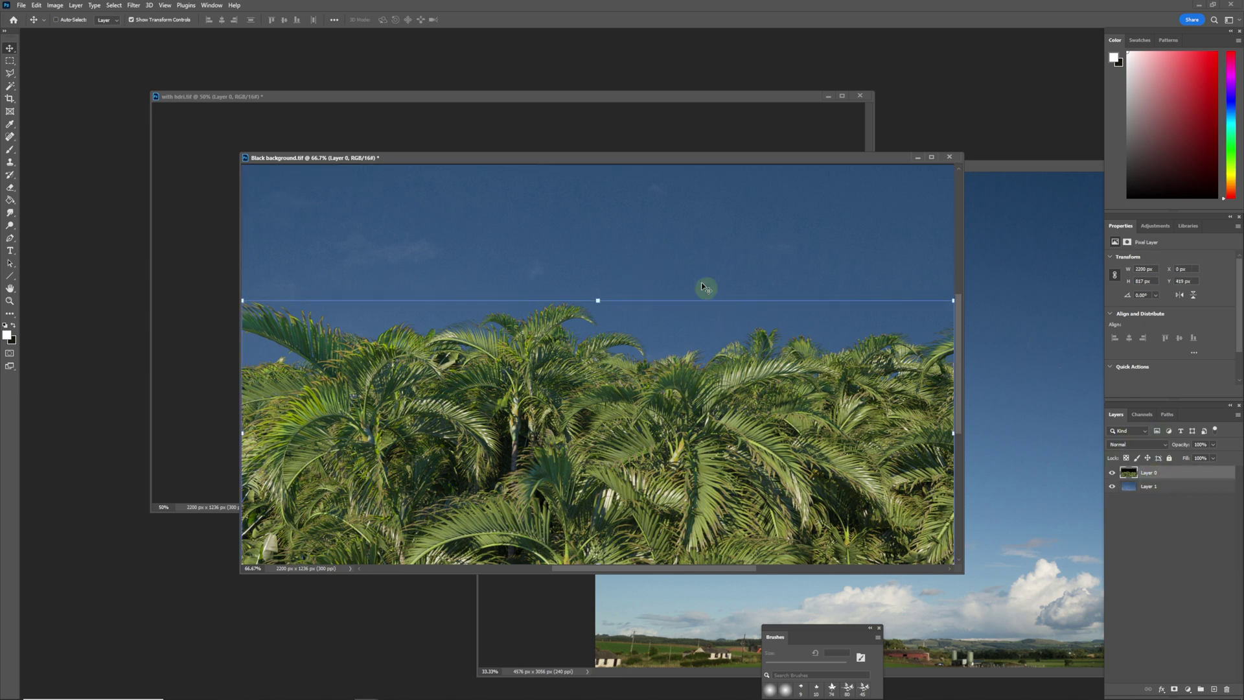
# Arrange the with hdri.tif and Black background.tif windows side by side, zoomed in to compare frond edges.
pyautogui.scroll(2, 651, 324)
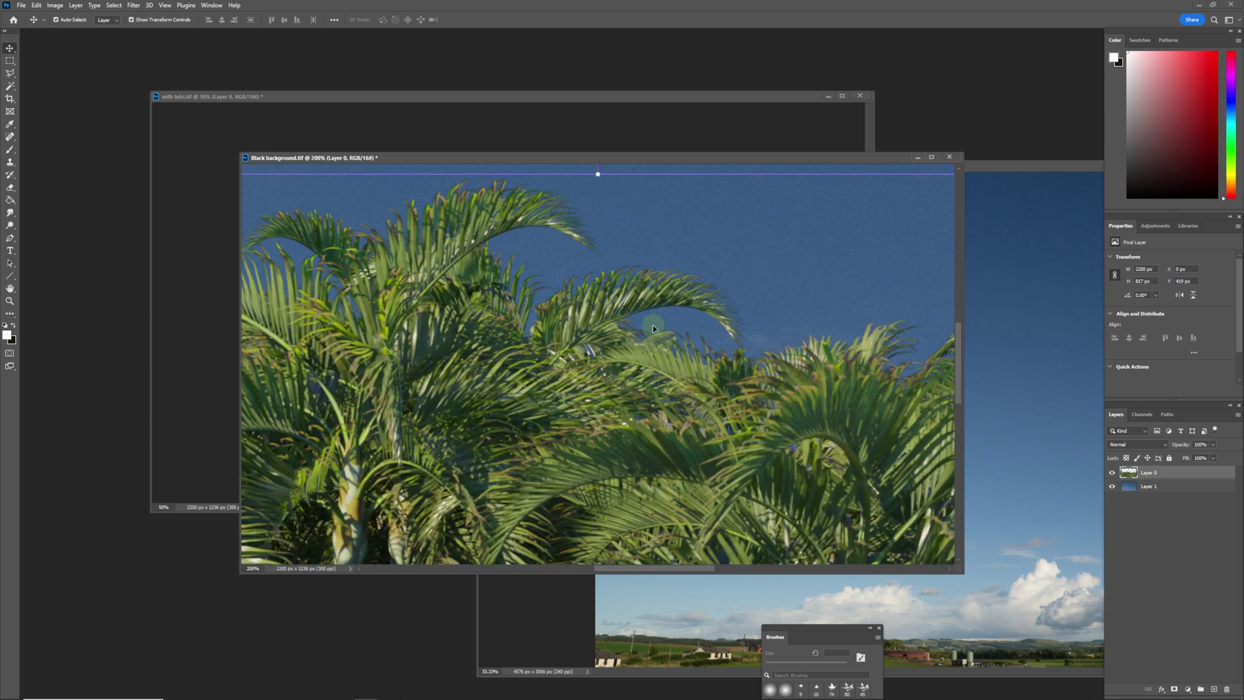
pyautogui.moveTo(422, 157); pyautogui.dragTo(687, 145)
pyautogui.click(495, 166)
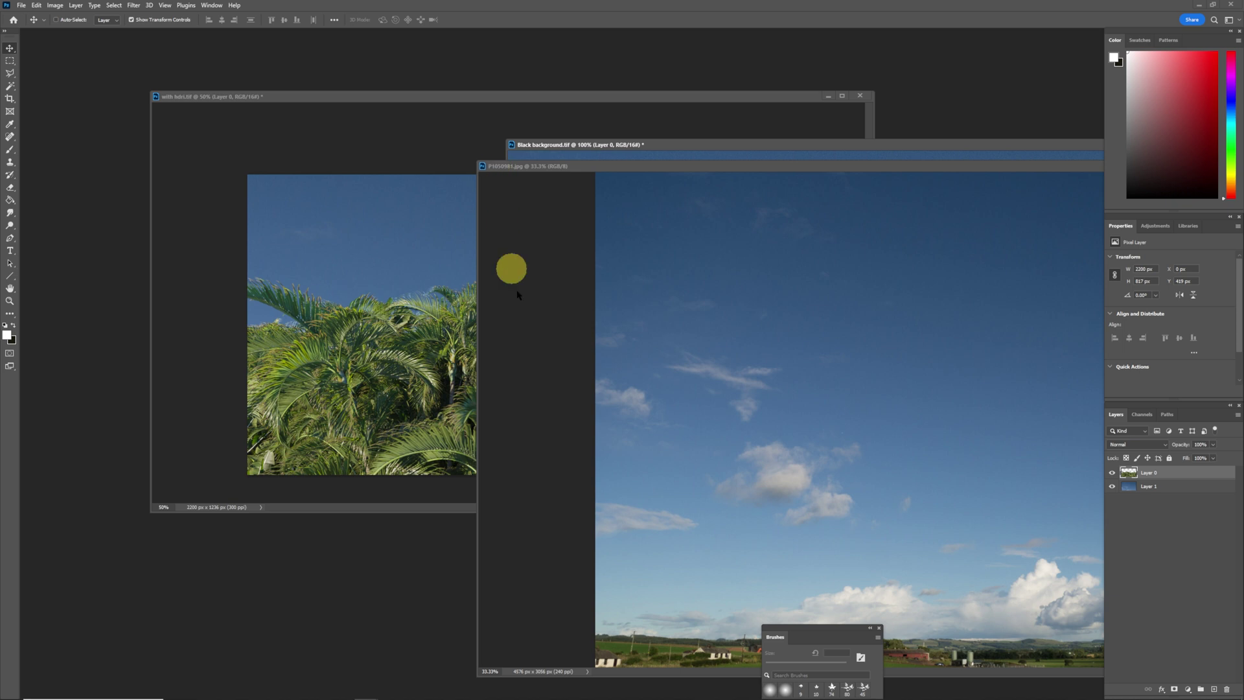
pyautogui.moveTo(684, 167); pyautogui.dragTo(624, 603)
pyautogui.moveTo(461, 95); pyautogui.dragTo(353, 101)
pyautogui.hotkey('ctrl', '+')
pyautogui.hotkey('ctrl', '+')
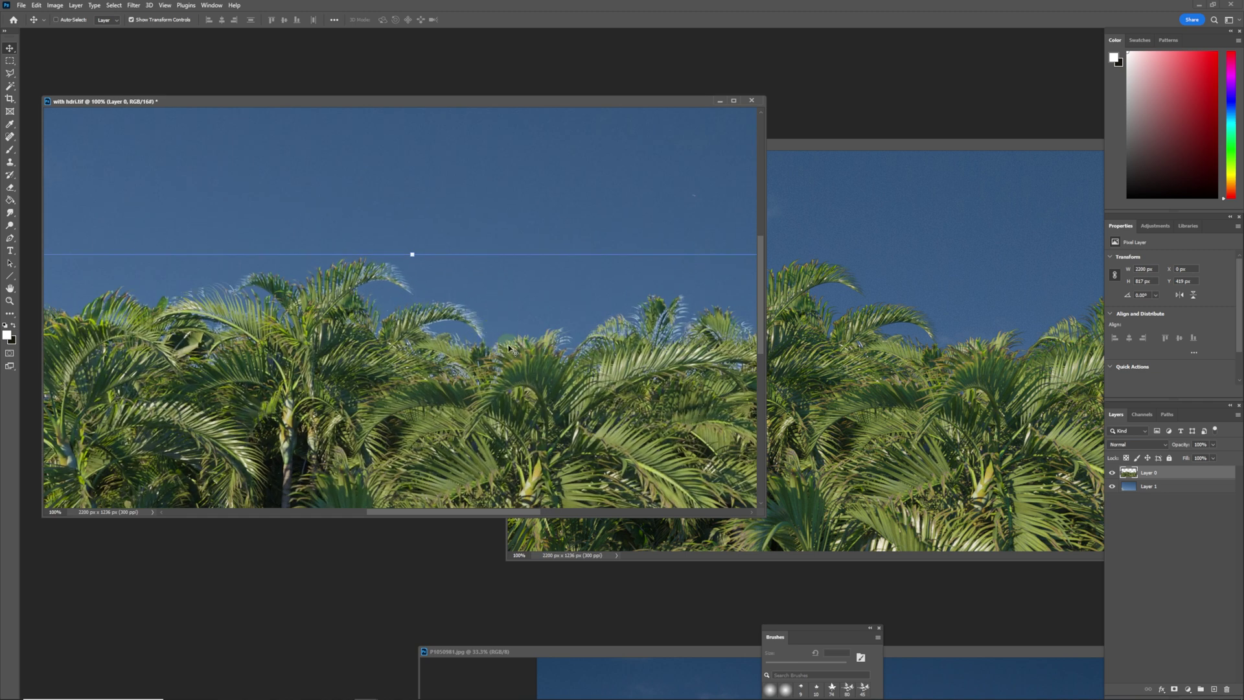
pyautogui.press('ctrl')
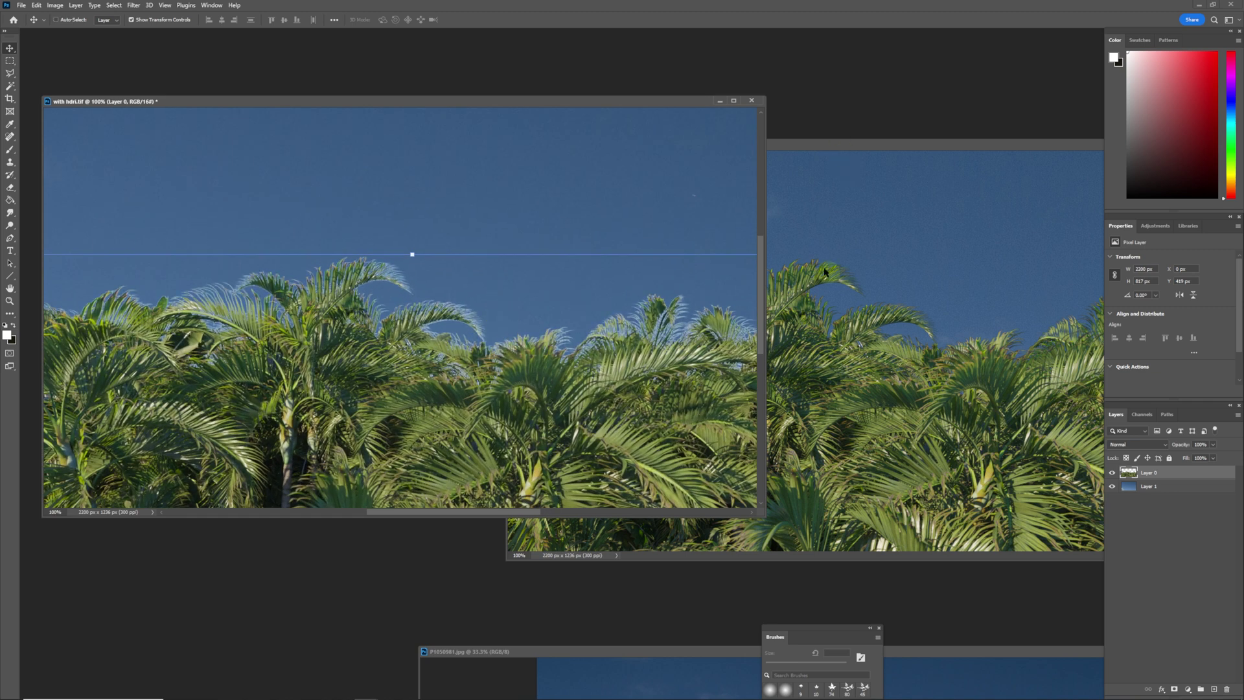
pyautogui.moveTo(836, 149); pyautogui.dragTo(669, 169)
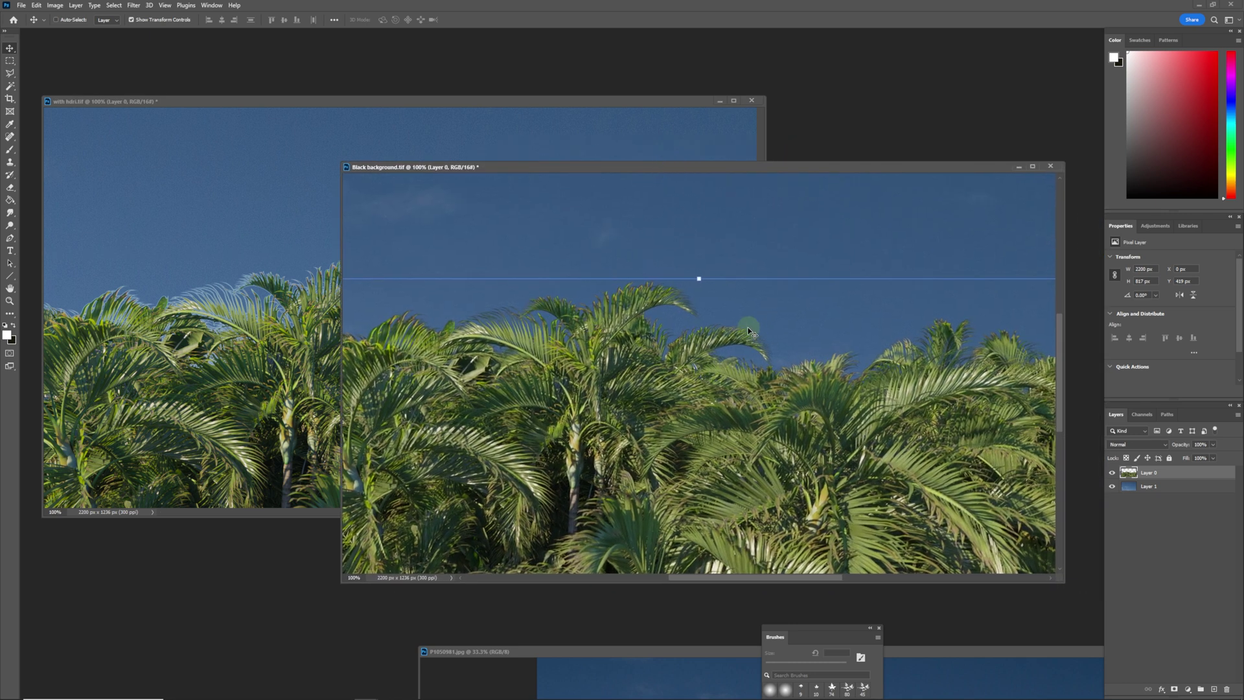
pyautogui.scroll(3, 709, 324)
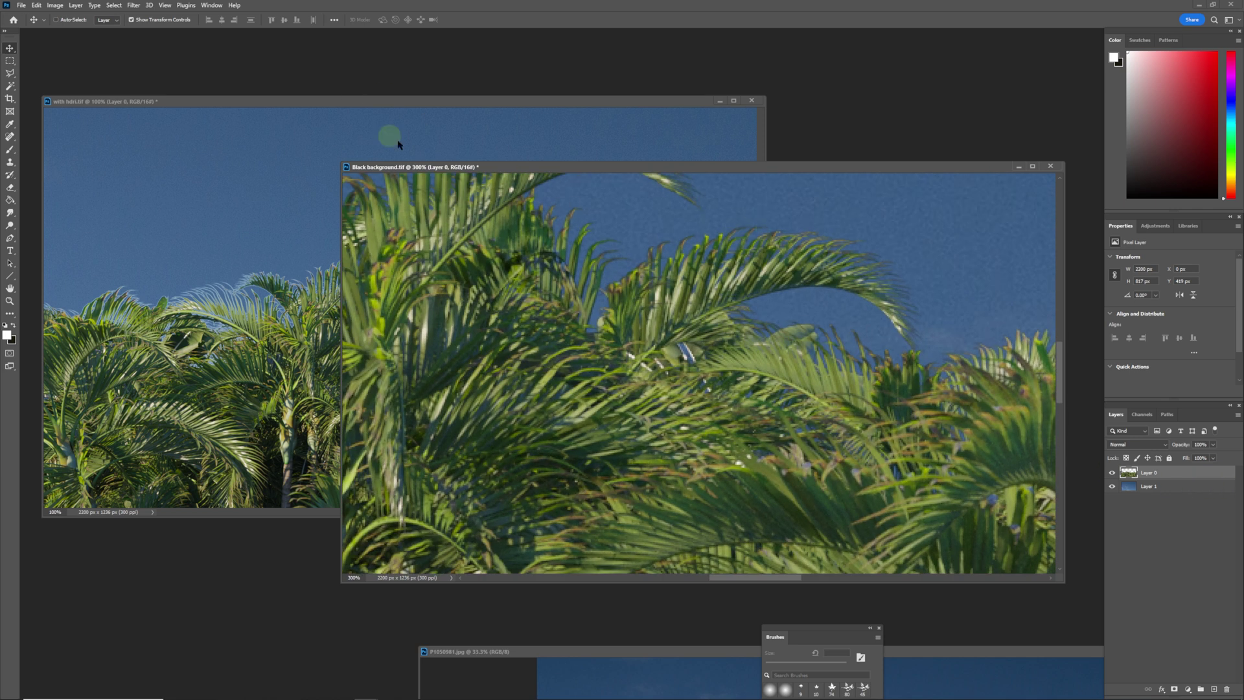
# Apply a 1 px Defringe to the palm layer, then inspect its left edges at 100% zoom.
pyautogui.click(75, 6)
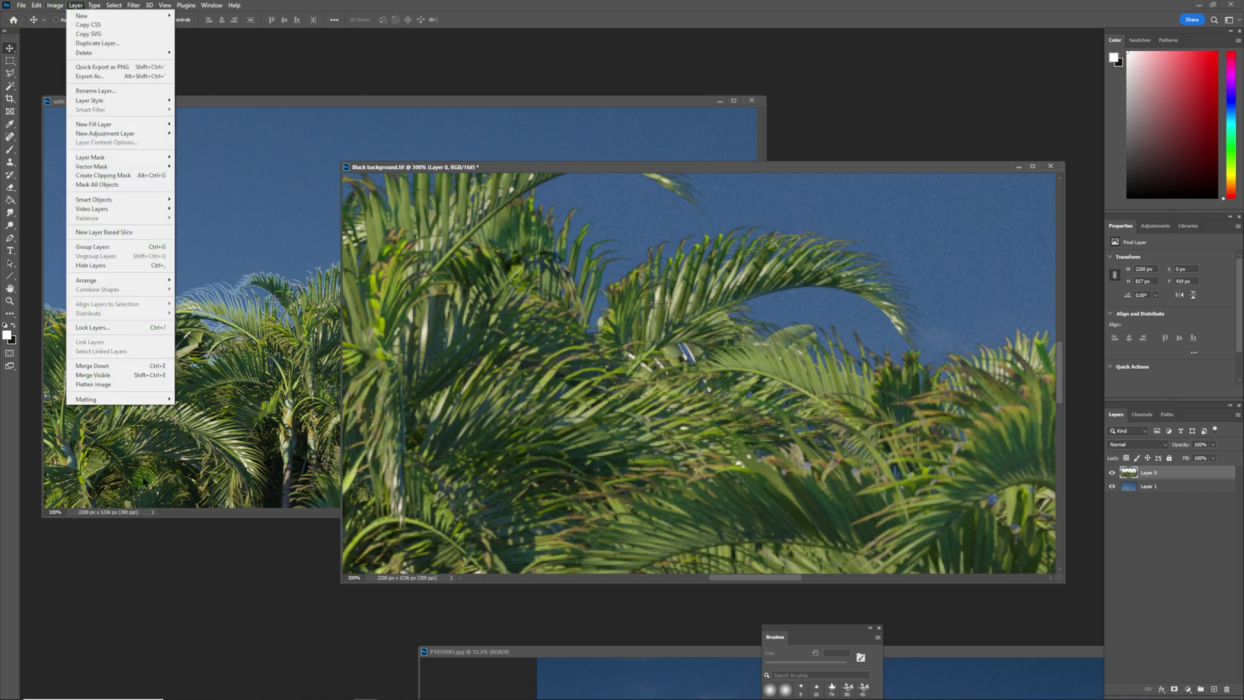
pyautogui.moveTo(133, 400)
pyautogui.click(199, 411)
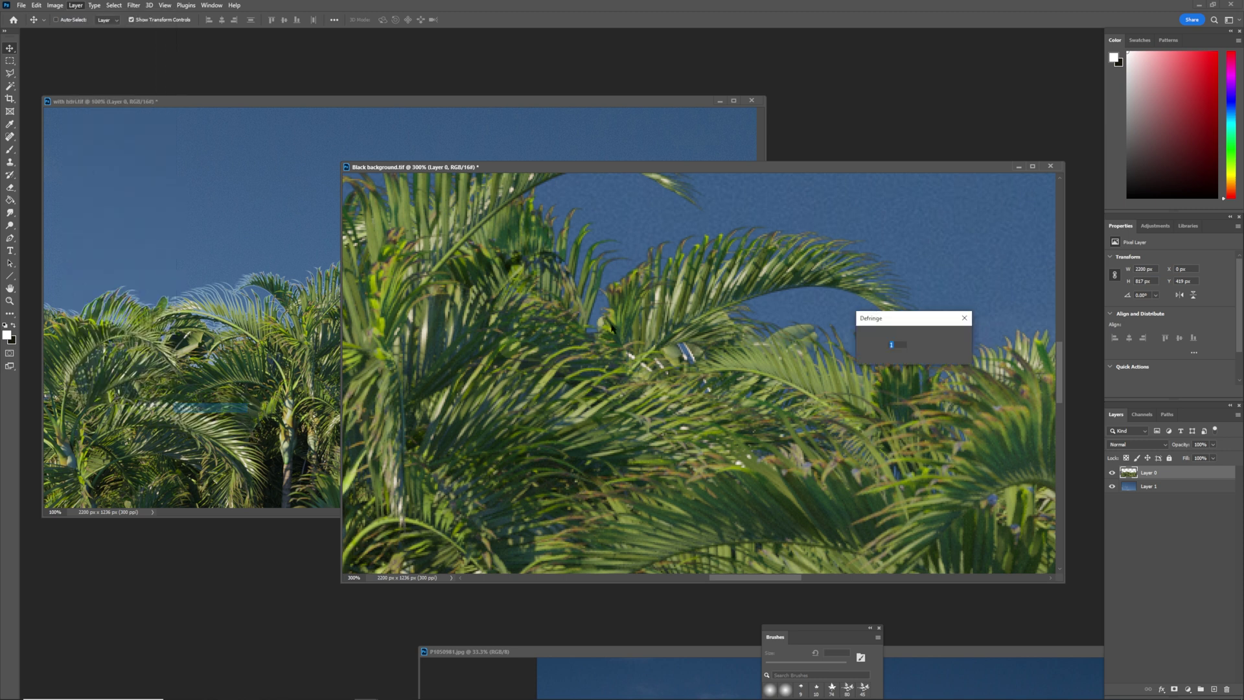
pyautogui.click(950, 341)
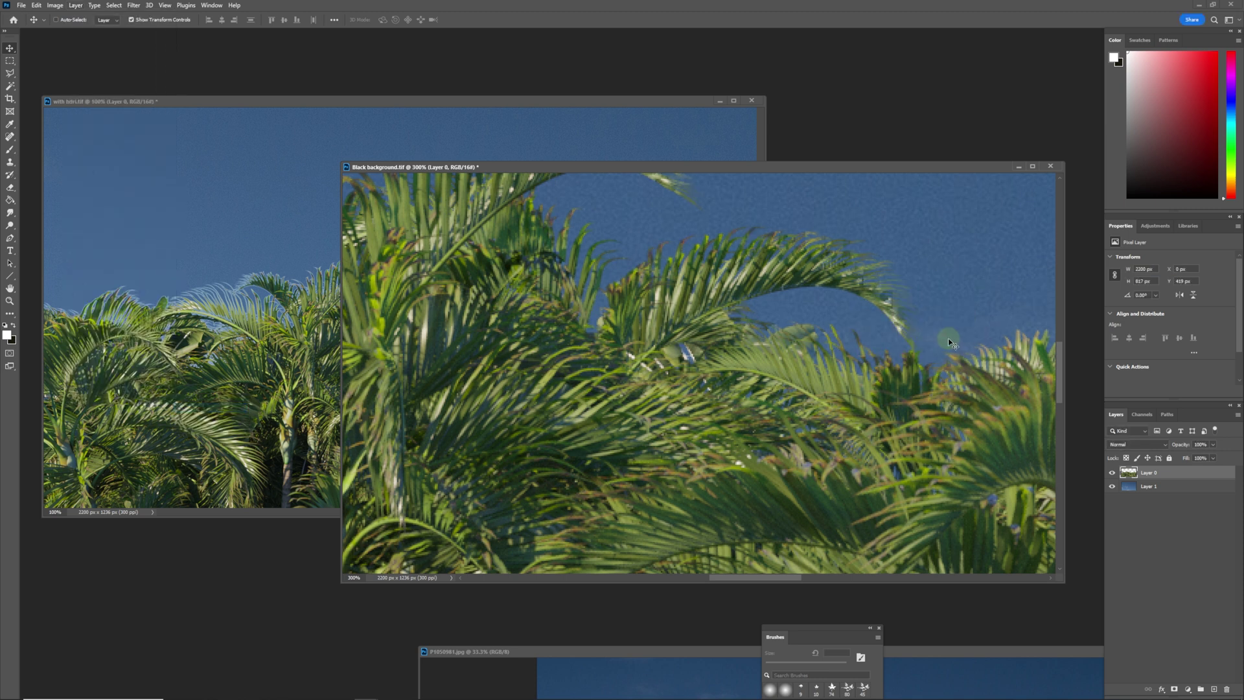
pyautogui.hotkey('ctrl', '-')
pyautogui.hotkey('ctrl', '-')
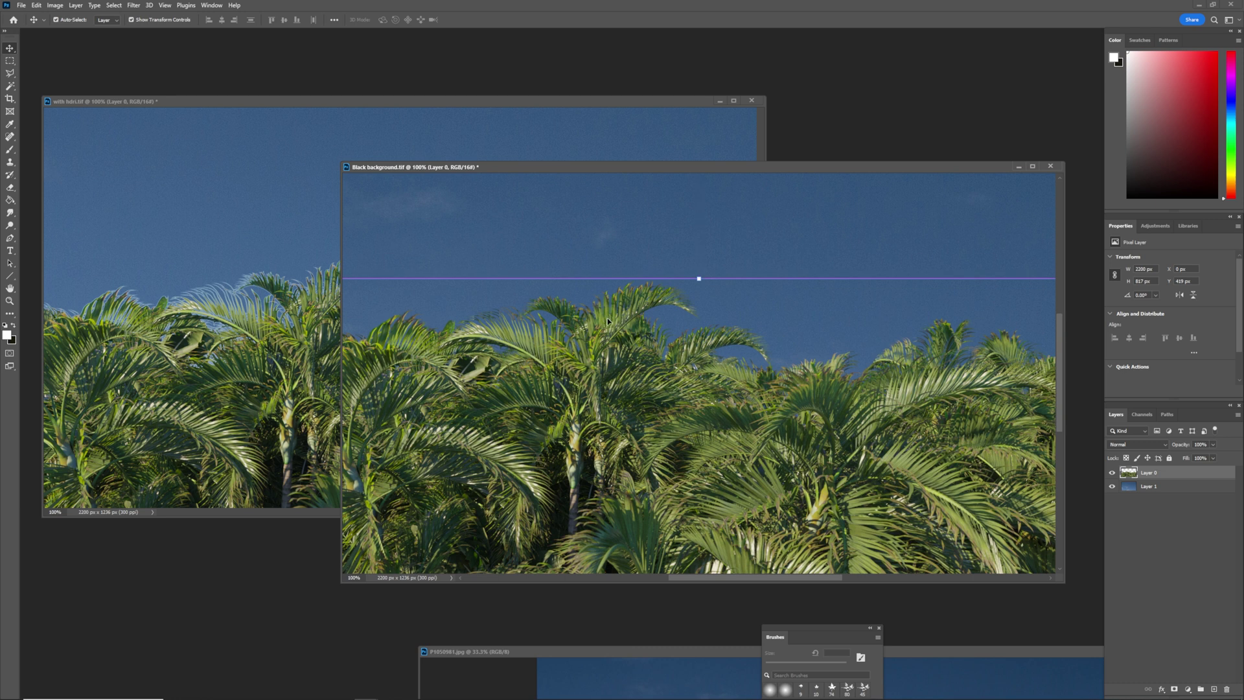
pyautogui.hotkey('ctrl', '-')
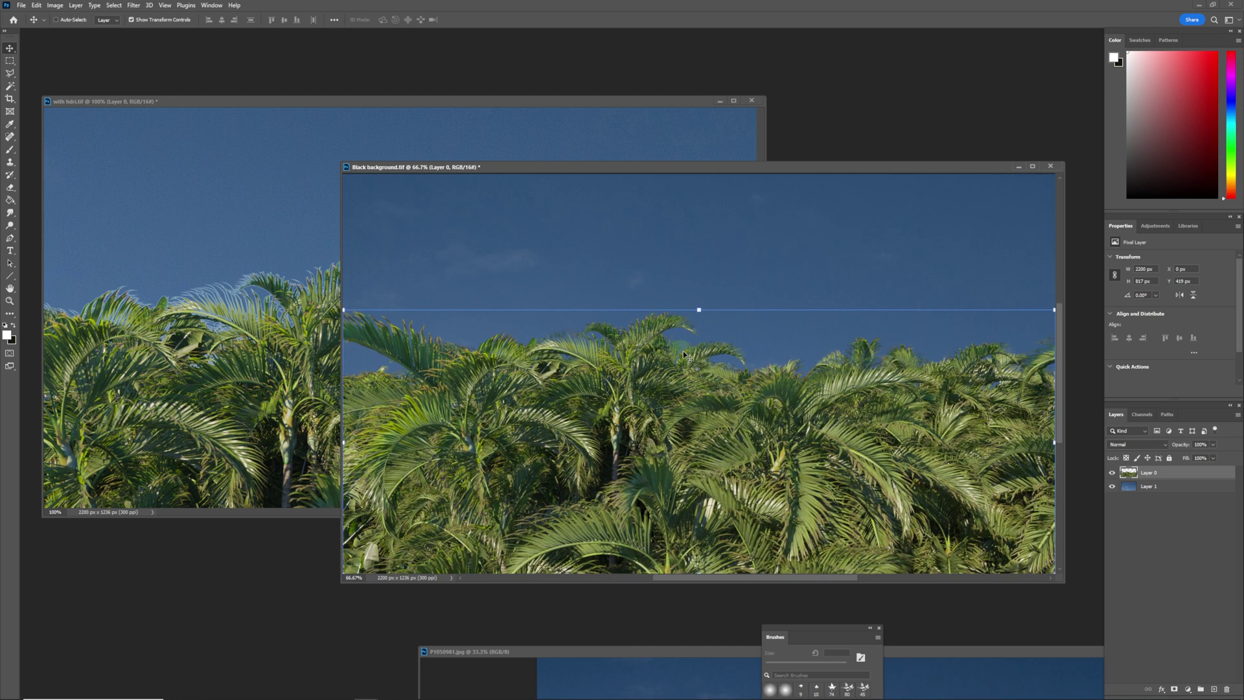
pyautogui.hotkey('ctrl', '+')
pyautogui.moveTo(564, 350); pyautogui.dragTo(776, 350)
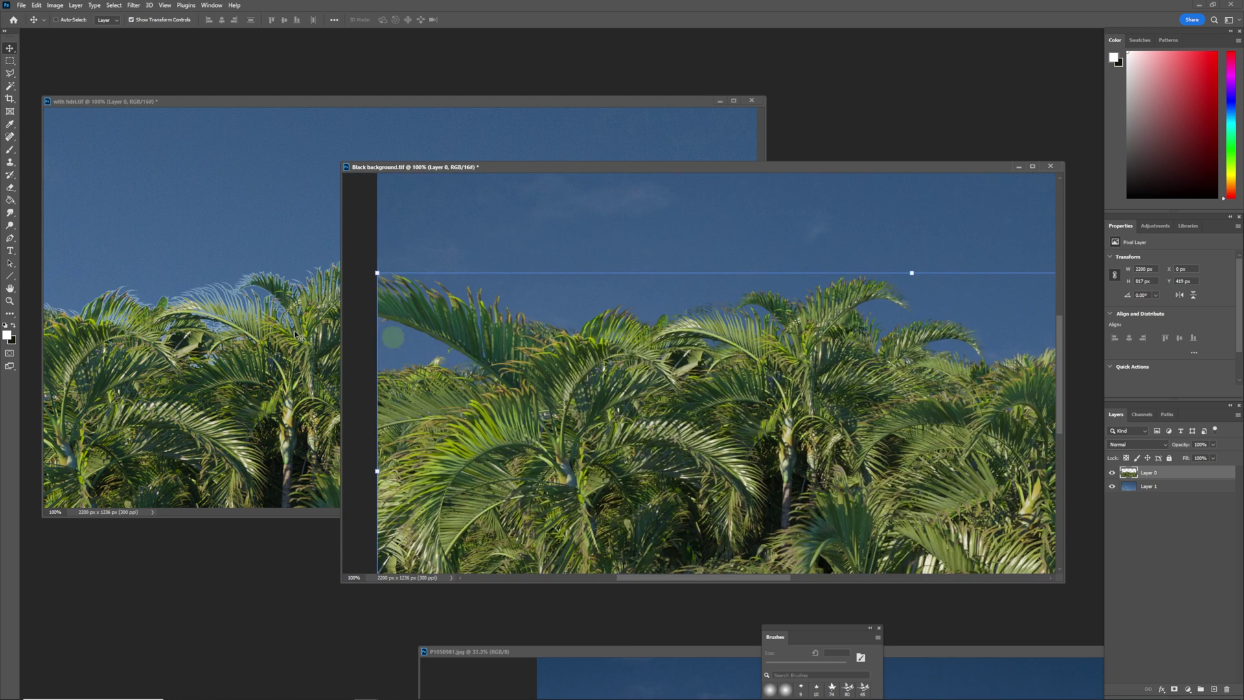